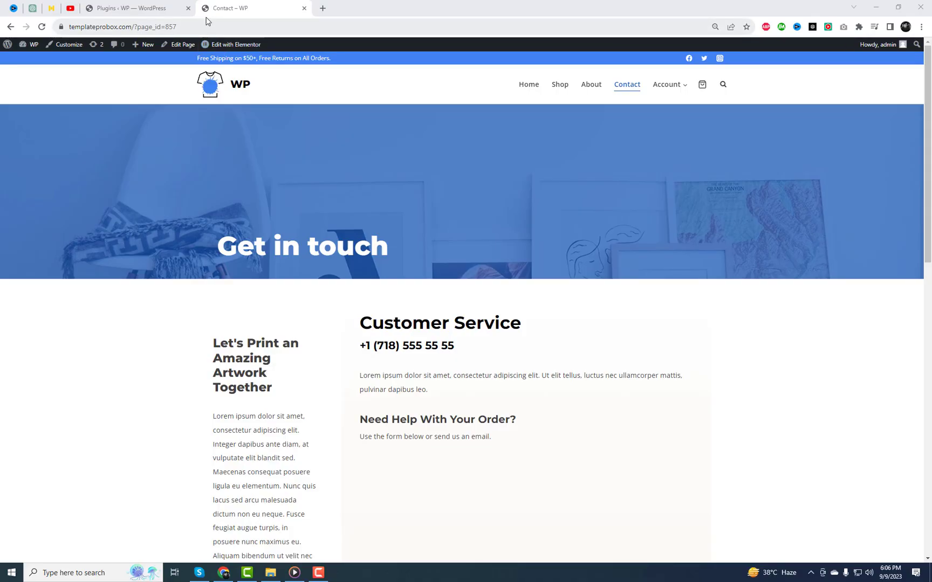
Close the leftover Plugins tab and open the admin Dashboard in a new tab.
{"action": "left_click", "coordinate": [188, 8]}
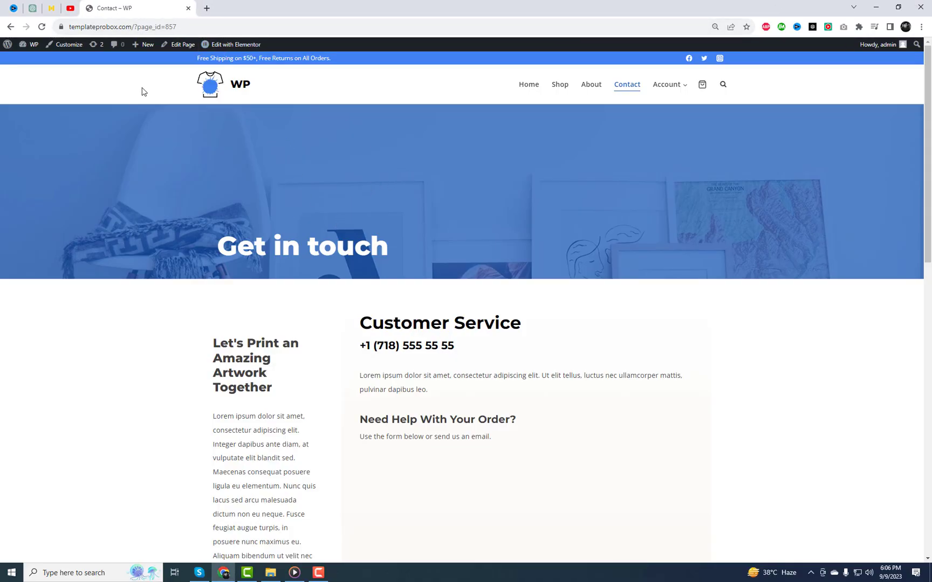
{"action": "scroll", "coordinate": [705, 358], "scroll_direction": "down", "scroll_amount": 2}
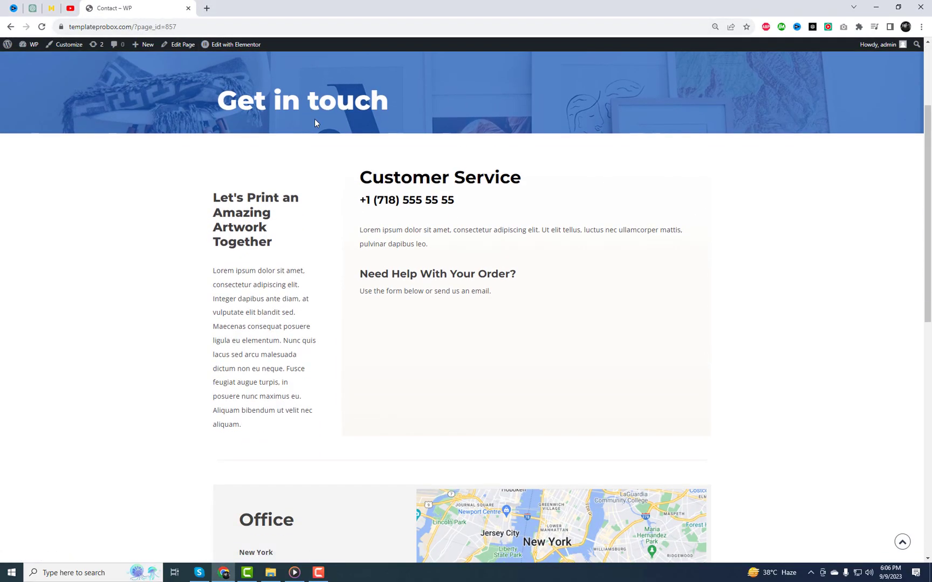
{"action": "left_click_drag", "start_coordinate": [214, 102], "coordinate": [517, 139]}
{"action": "left_click", "coordinate": [517, 141]}
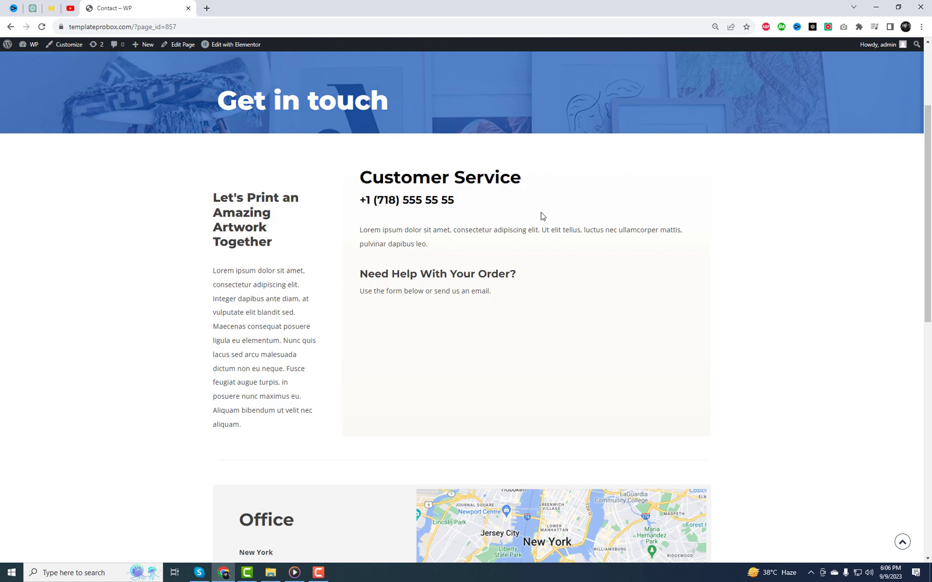
{"action": "right_click", "coordinate": [40, 62]}
{"action": "left_click", "coordinate": [70, 69]}
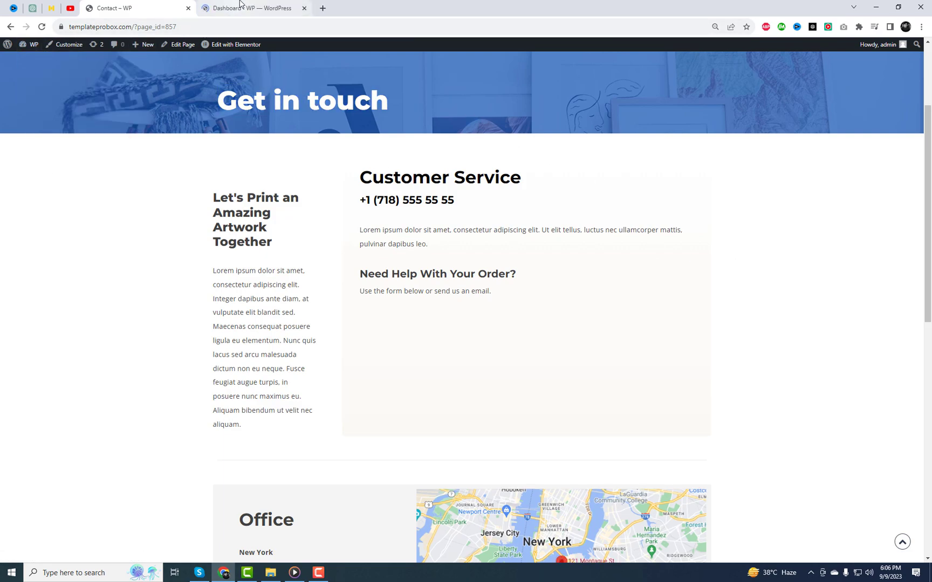
Switch to the dashboard tab and install the Forminator plugin.
{"action": "left_click_drag", "start_coordinate": [239, 8], "coordinate": [124, 8]}
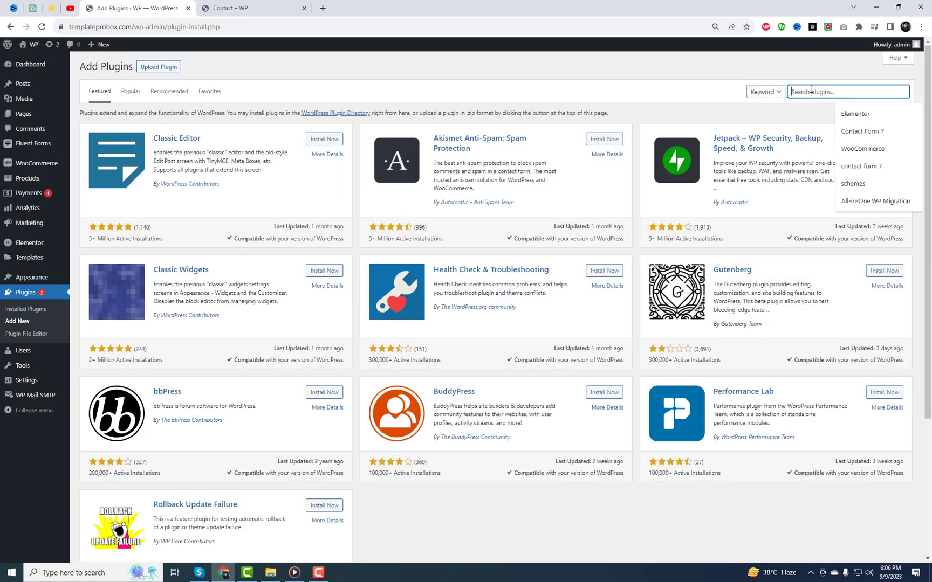
{"action": "type", "text": "Forminator"}
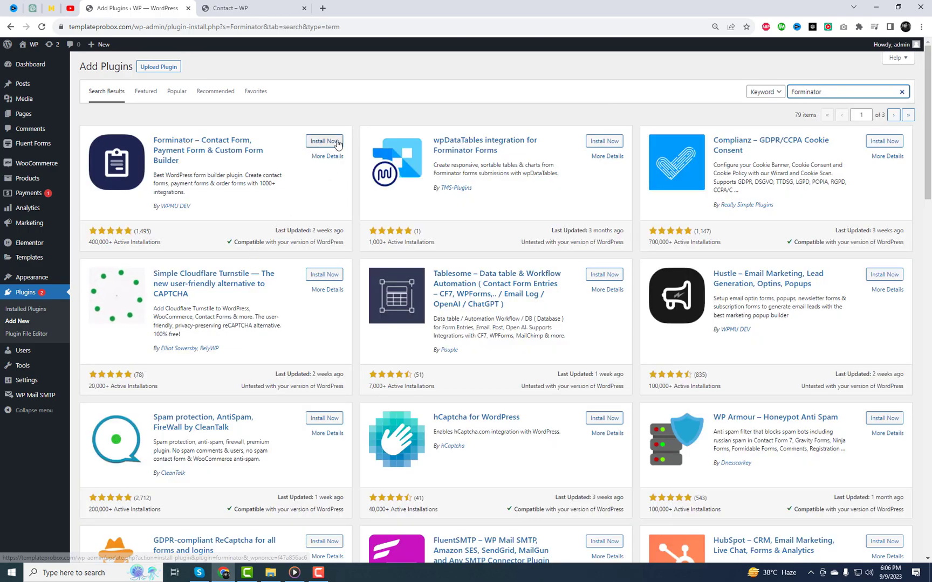
{"action": "left_click", "coordinate": [336, 142]}
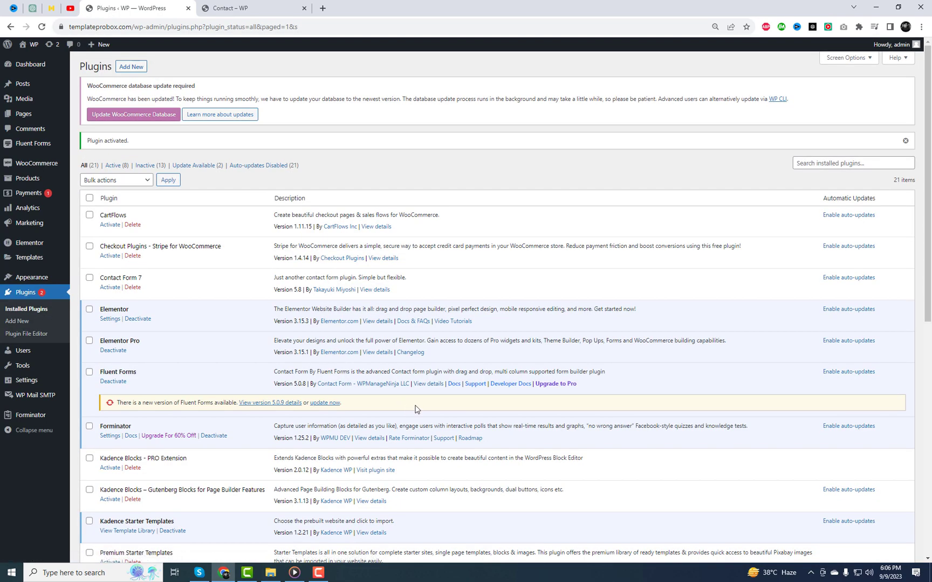
{"action": "scroll", "coordinate": [416, 409], "scroll_direction": "down", "scroll_amount": 1}
Go to Forminator's own pages from its plugin list entry.
{"action": "left_click", "coordinate": [110, 387]}
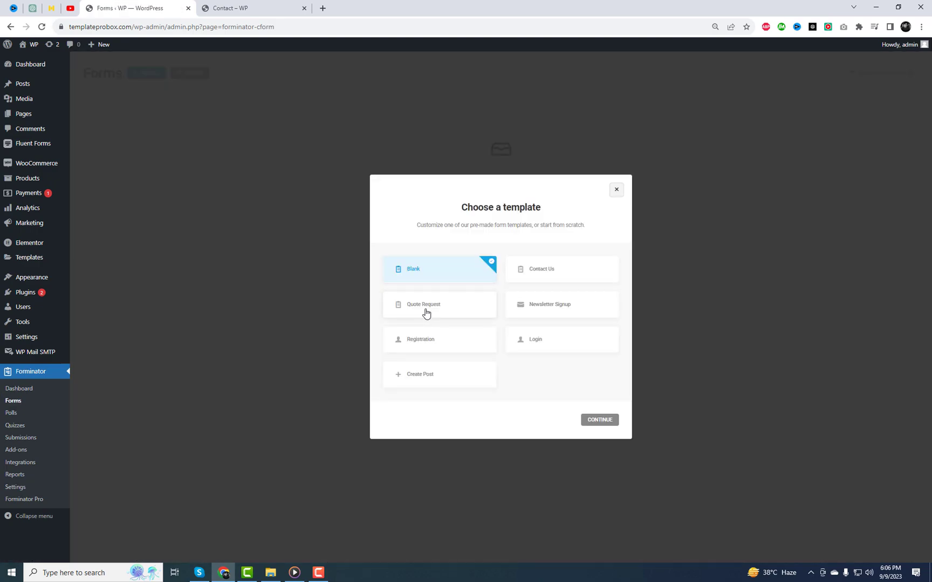
Pick the Quote Request template and create the form as 'Upload Files Form'.
{"action": "left_click", "coordinate": [426, 314]}
{"action": "left_click", "coordinate": [589, 423]}
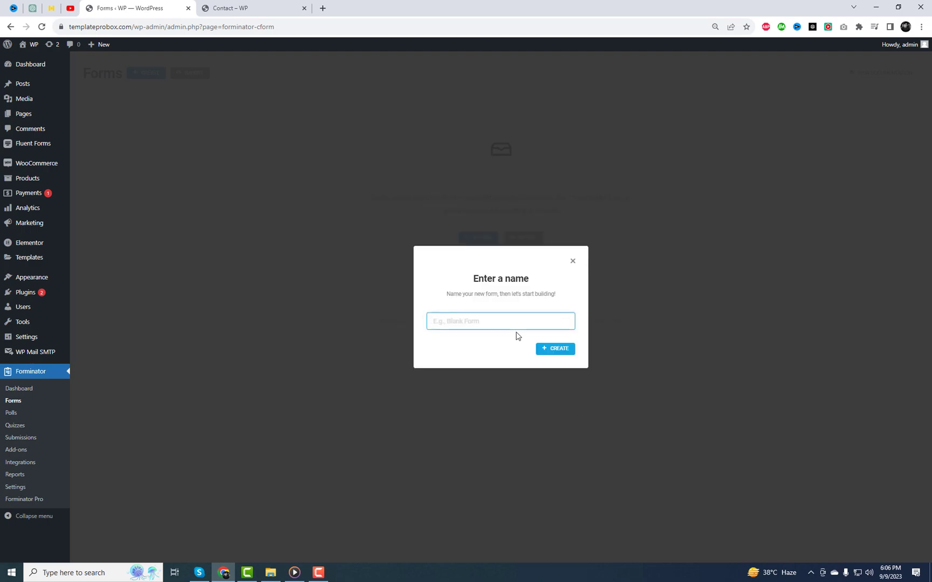
{"action": "type", "text": "Upload Files Form"}
{"action": "left_click", "coordinate": [558, 356]}
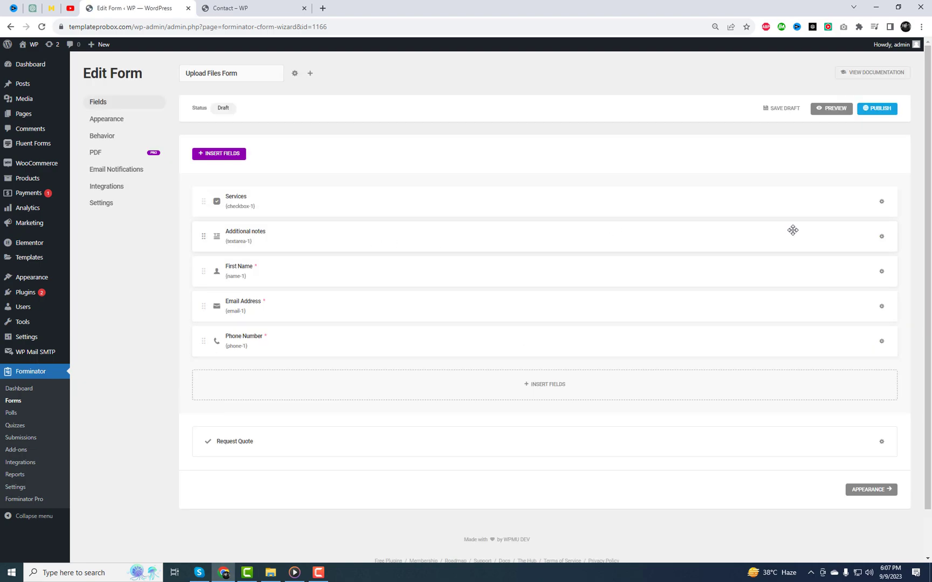
Delete the Services checkbox field, confirm, and bring up Insert Fields.
{"action": "left_click", "coordinate": [882, 200]}
{"action": "left_click", "coordinate": [849, 256]}
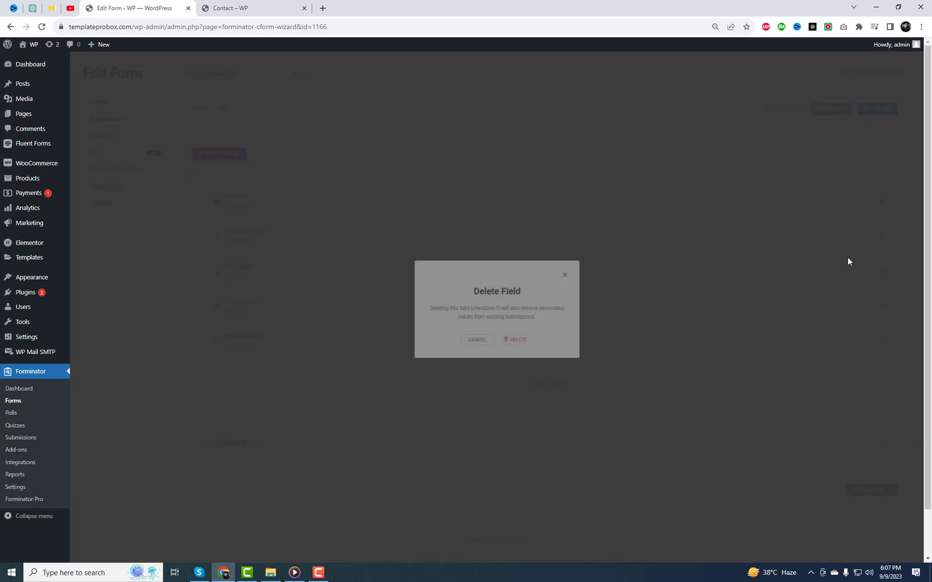
{"action": "left_click", "coordinate": [514, 340]}
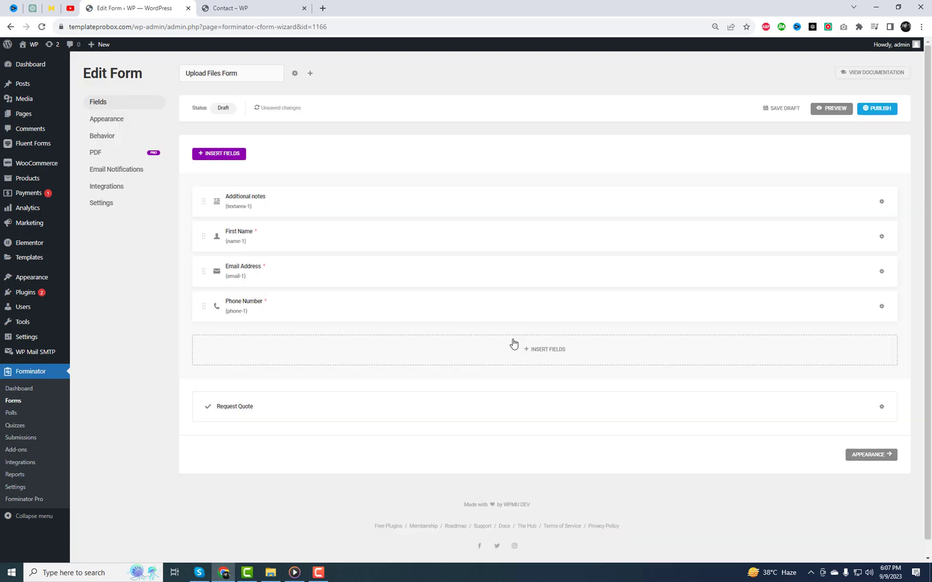
{"action": "left_click", "coordinate": [552, 353]}
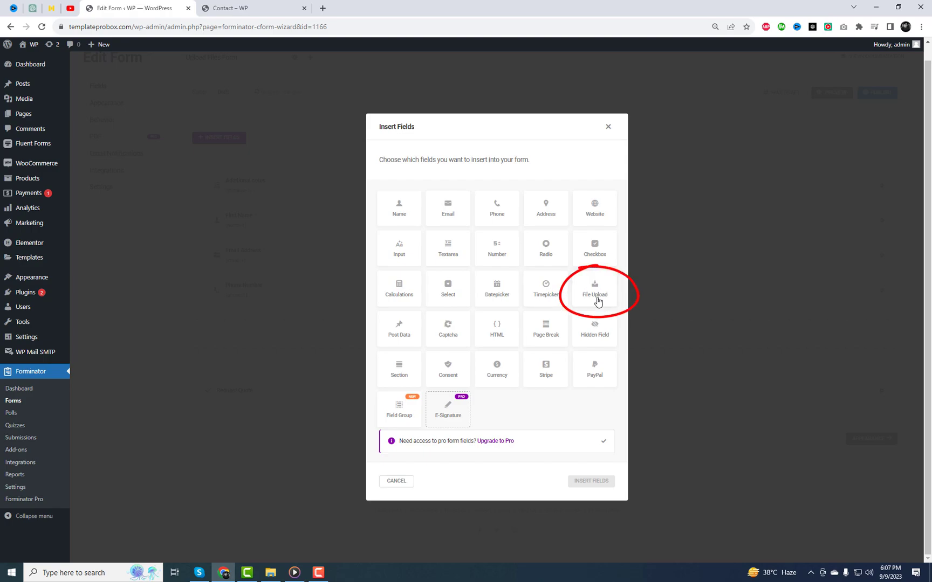
Insert a File Upload field with Type set to Multiple and view its Settings.
{"action": "left_click", "coordinate": [599, 295]}
{"action": "left_click", "coordinate": [601, 481]}
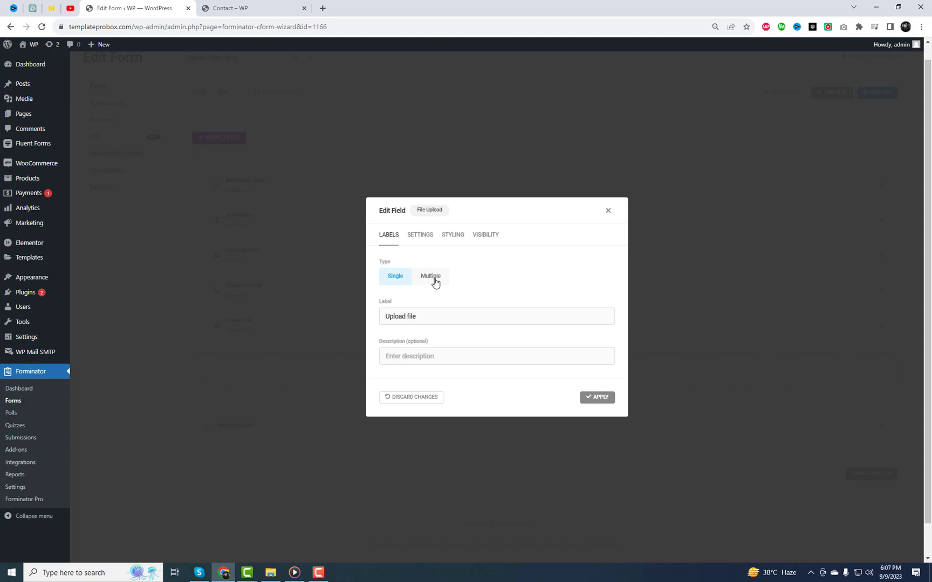
{"action": "left_click", "coordinate": [434, 281]}
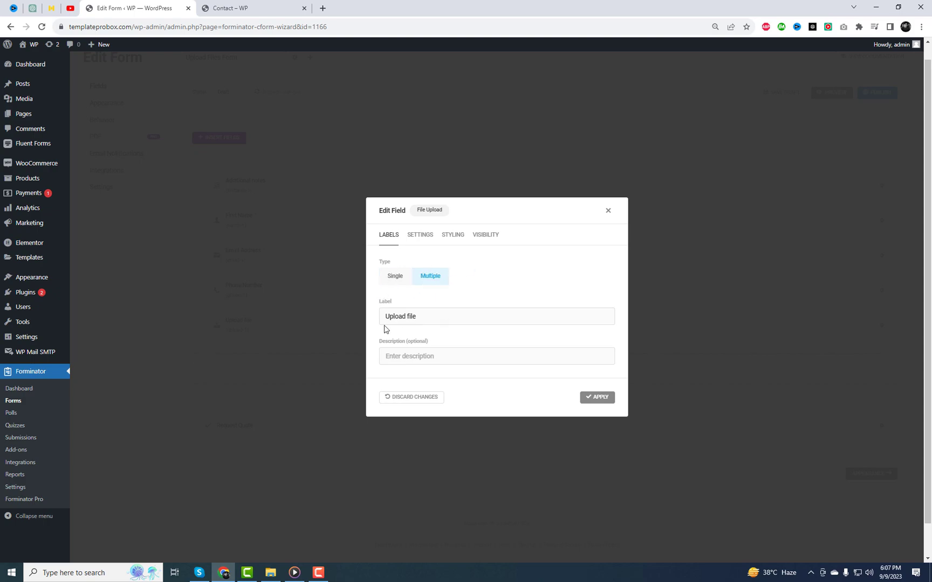
{"action": "left_click", "coordinate": [419, 236]}
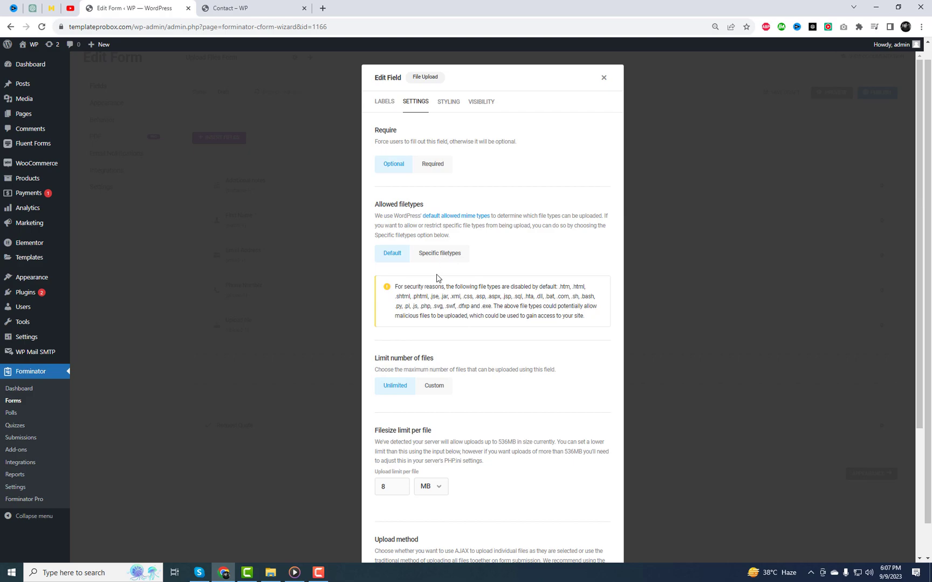
Raise the upload limit from 8 MB to 10 MB and keep files out of the media library.
{"action": "left_click_drag", "start_coordinate": [396, 287], "coordinate": [591, 322]}
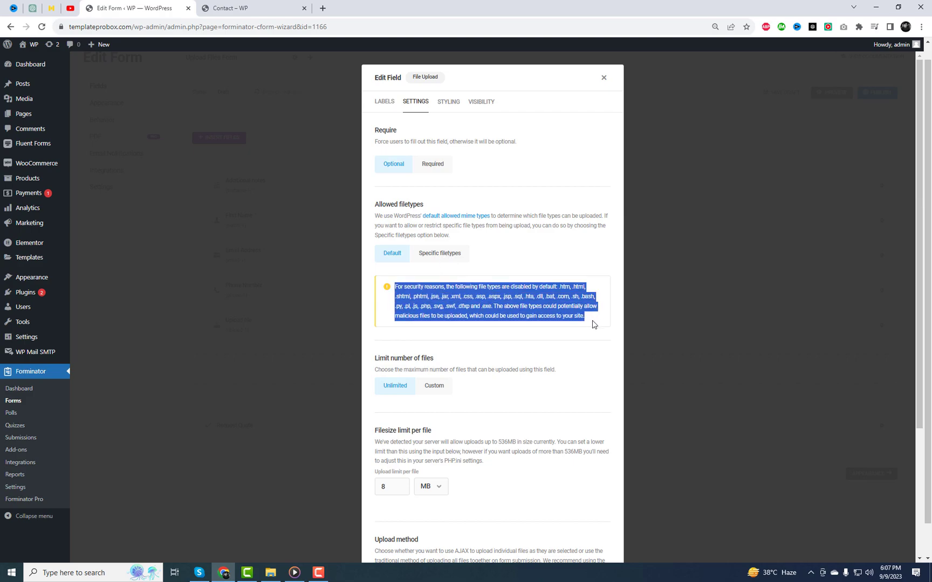
{"action": "left_click", "coordinate": [593, 324]}
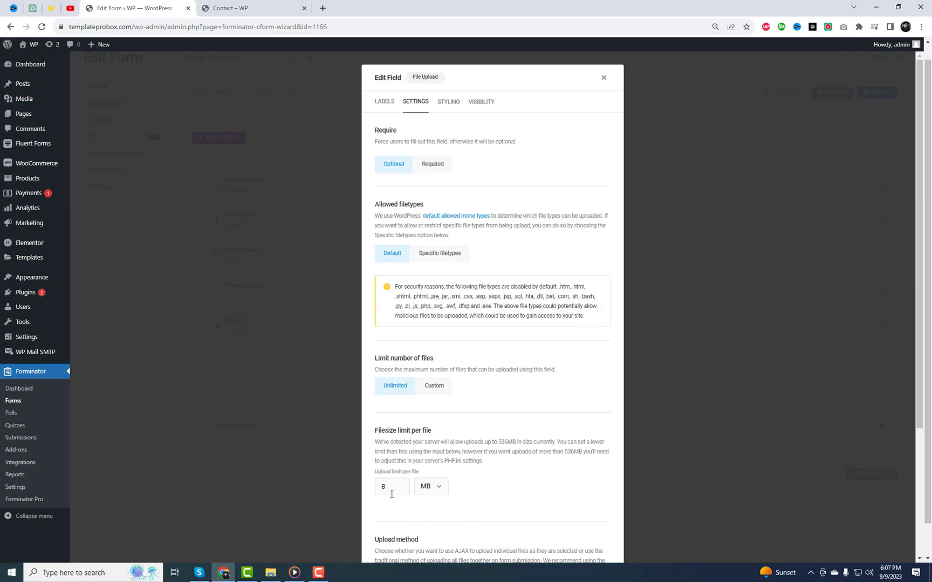
{"action": "left_click_drag", "start_coordinate": [391, 492], "coordinate": [374, 491]}
{"action": "type", "text": "10"}
{"action": "scroll", "coordinate": [416, 484], "scroll_direction": "down", "scroll_amount": 3}
{"action": "scroll", "coordinate": [443, 474], "scroll_direction": "down", "scroll_amount": 2}
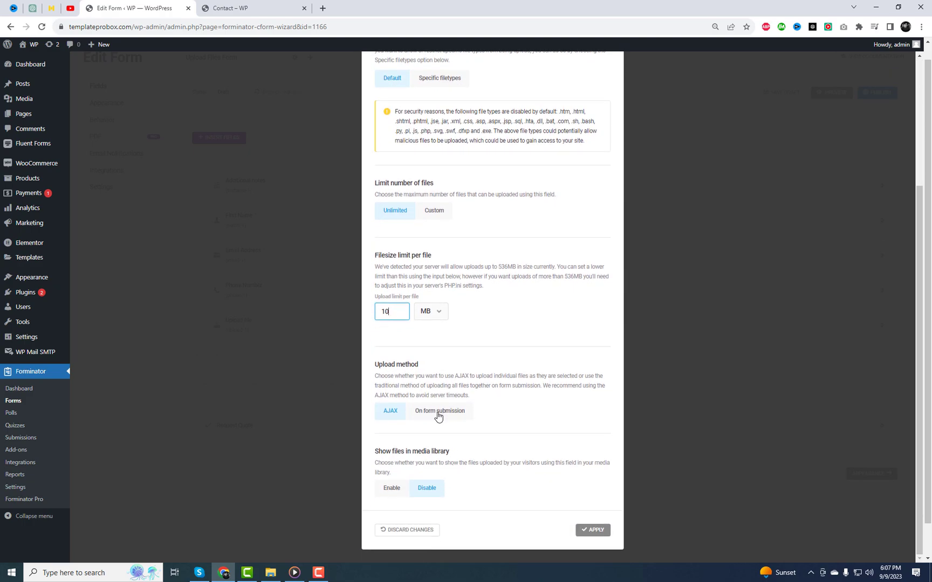
{"action": "left_click", "coordinate": [393, 490]}
{"action": "left_click", "coordinate": [432, 493]}
Switch Allowed filetypes to Specific filetypes.
{"action": "left_click_drag", "start_coordinate": [377, 466], "coordinate": [409, 475]}
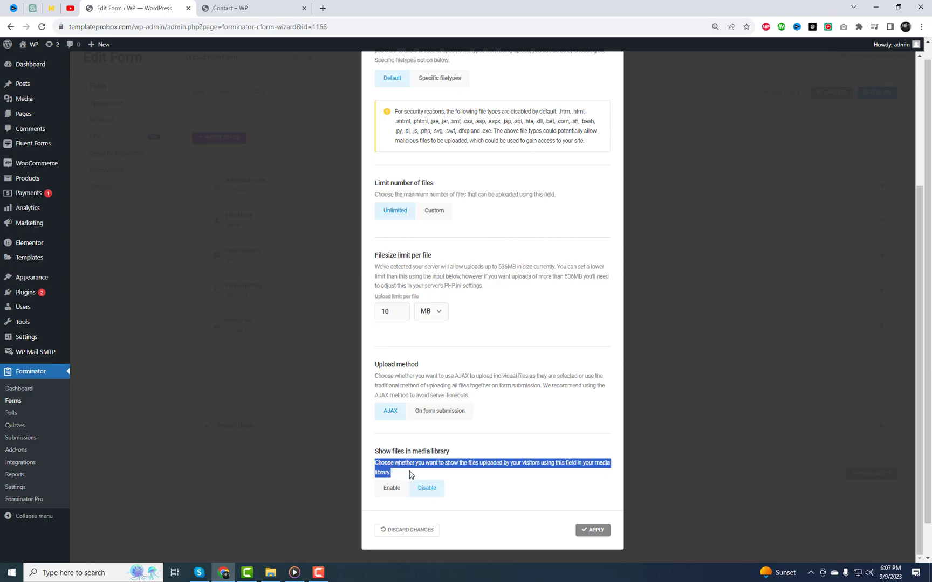
{"action": "left_click", "coordinate": [490, 485]}
{"action": "scroll", "coordinate": [491, 490], "scroll_direction": "down", "scroll_amount": 1}
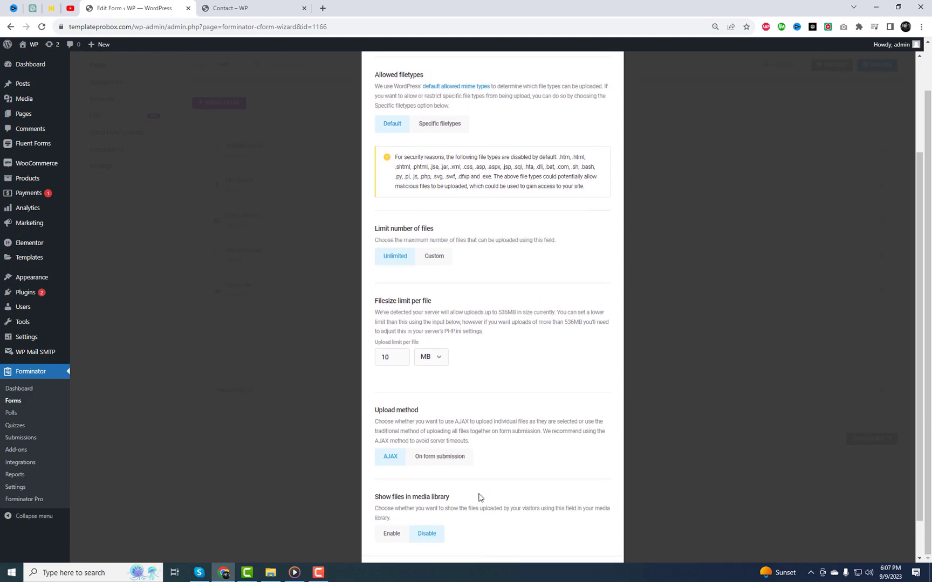
{"action": "scroll", "coordinate": [480, 493], "scroll_direction": "up", "scroll_amount": 1}
{"action": "scroll", "coordinate": [445, 458], "scroll_direction": "up", "scroll_amount": 2}
{"action": "scroll", "coordinate": [446, 459], "scroll_direction": "up", "scroll_amount": 1}
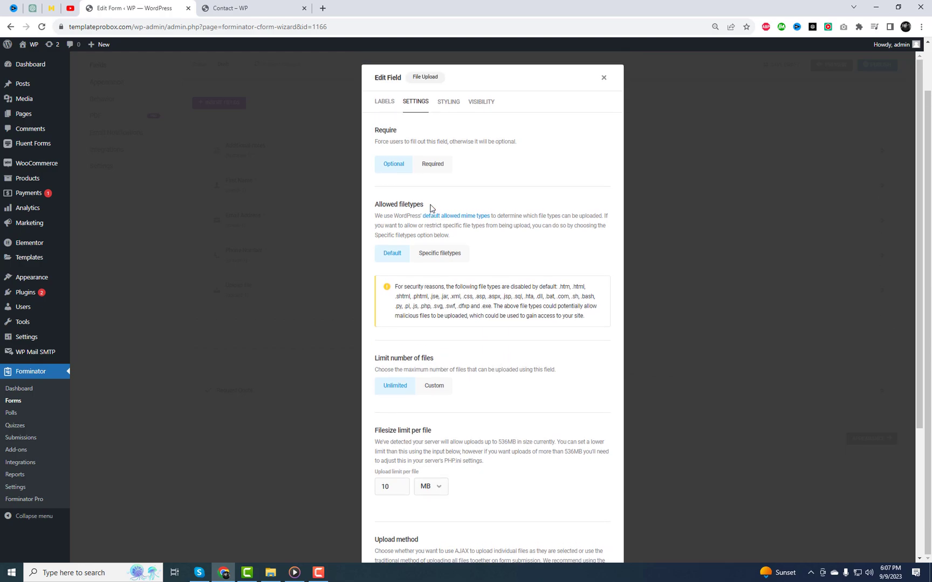
{"action": "left_click", "coordinate": [446, 255]}
{"action": "scroll", "coordinate": [480, 335], "scroll_direction": "down", "scroll_amount": 2}
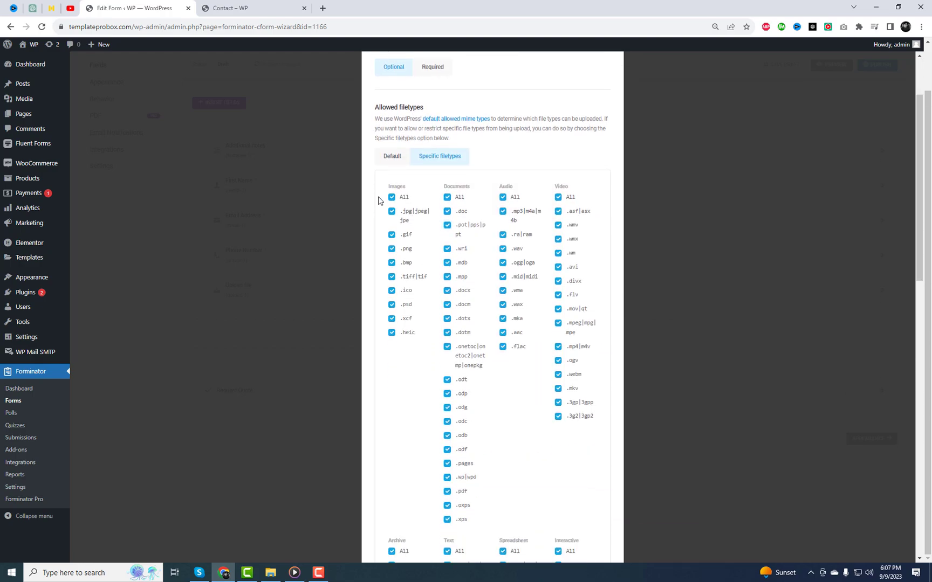
Uncheck .xps, .oxps, .docm, .dotx, .ogg, .mid, .wax, .mka, .aac and video types like .mov.
{"action": "left_click", "coordinate": [391, 197]}
{"action": "left_click", "coordinate": [447, 519]}
{"action": "left_click", "coordinate": [449, 493]}
{"action": "left_click", "coordinate": [448, 492]}
{"action": "left_click", "coordinate": [447, 319]}
{"action": "left_click", "coordinate": [447, 304]}
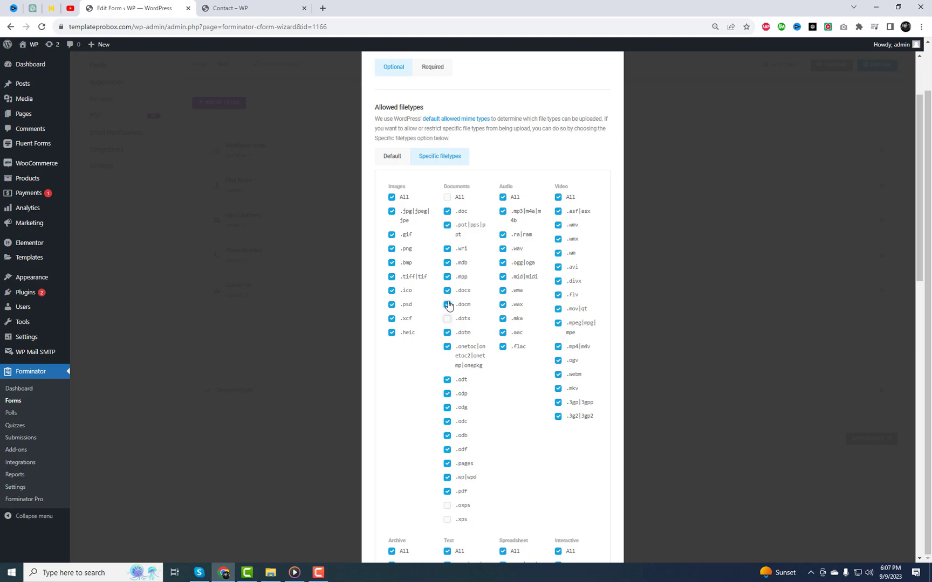
{"action": "left_click", "coordinate": [503, 277]}
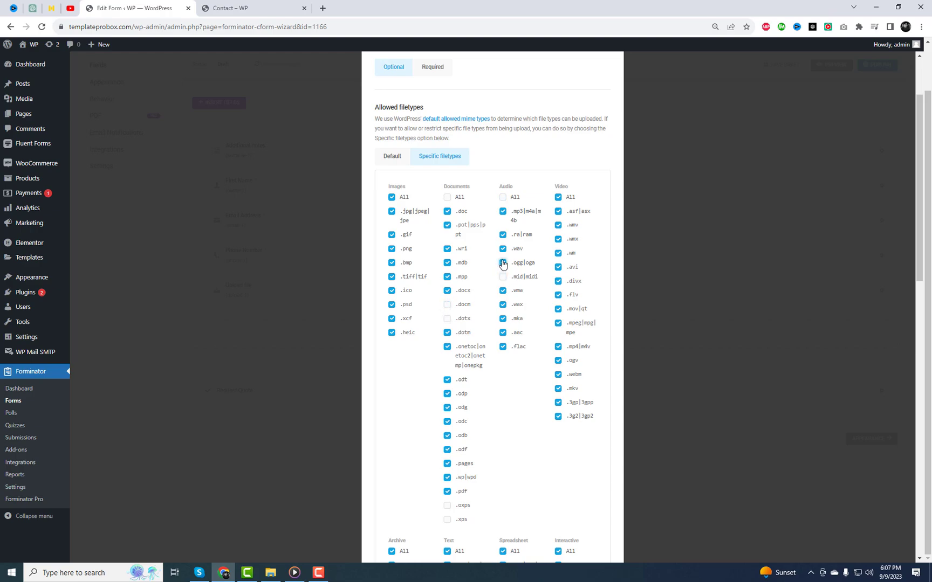
{"action": "left_click", "coordinate": [502, 305]}
{"action": "left_click", "coordinate": [503, 332]}
{"action": "left_click", "coordinate": [559, 323]}
{"action": "scroll", "coordinate": [578, 377], "scroll_direction": "down", "scroll_amount": 1}
{"action": "scroll", "coordinate": [578, 423], "scroll_direction": "down", "scroll_amount": 1}
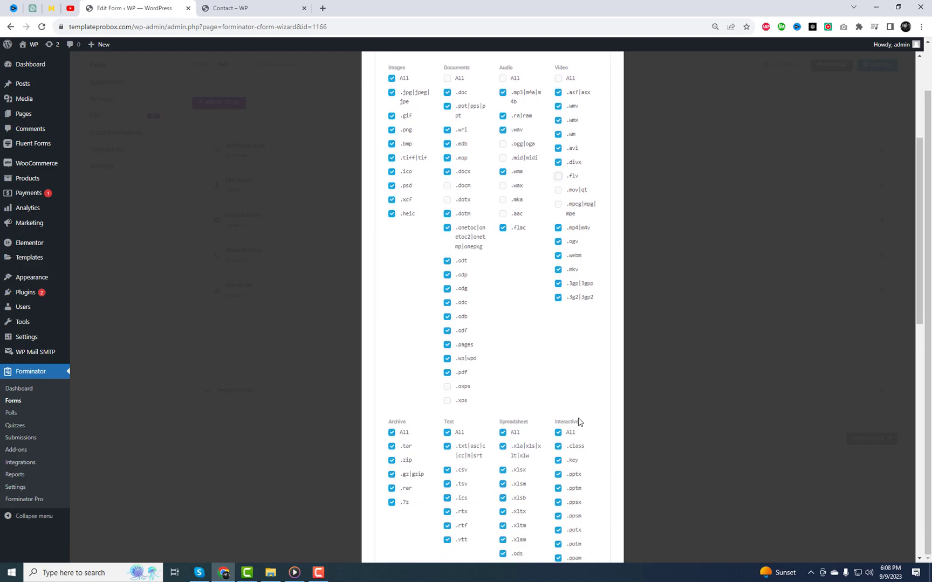
{"action": "scroll", "coordinate": [578, 422], "scroll_direction": "down", "scroll_amount": 3}
{"action": "scroll", "coordinate": [500, 246], "scroll_direction": "down", "scroll_amount": 1}
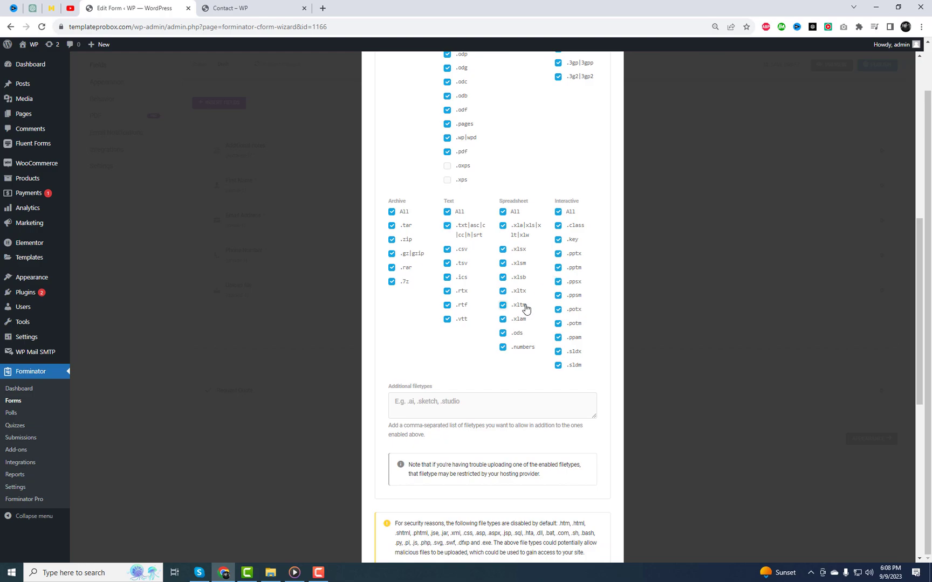
{"action": "scroll", "coordinate": [532, 317], "scroll_direction": "down", "scroll_amount": 1}
{"action": "scroll", "coordinate": [536, 321], "scroll_direction": "down", "scroll_amount": 1}
{"action": "scroll", "coordinate": [544, 354], "scroll_direction": "down", "scroll_amount": 1}
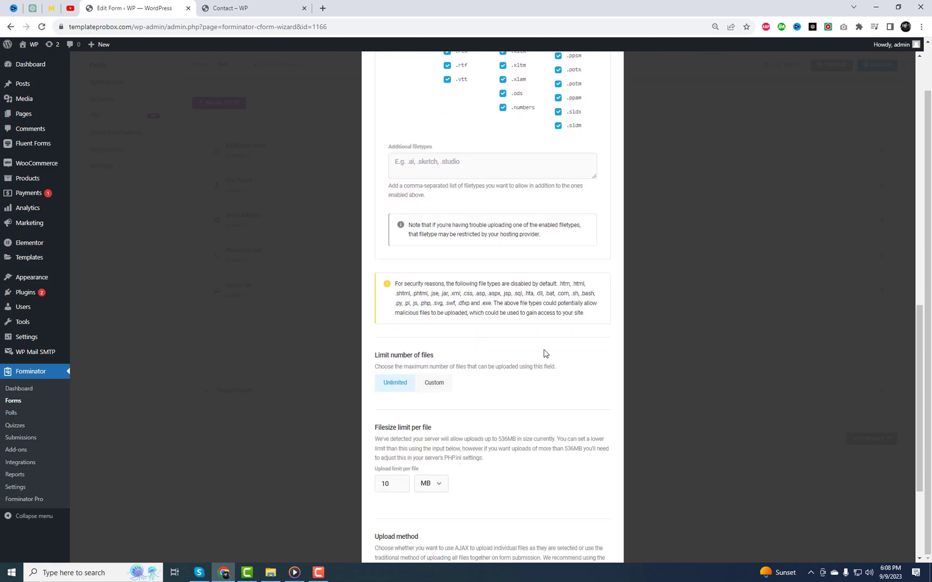
{"action": "scroll", "coordinate": [543, 353], "scroll_direction": "down", "scroll_amount": 3}
Apply the filetype settings, publish the form and copy its shortcode.
{"action": "left_click", "coordinate": [596, 530]}
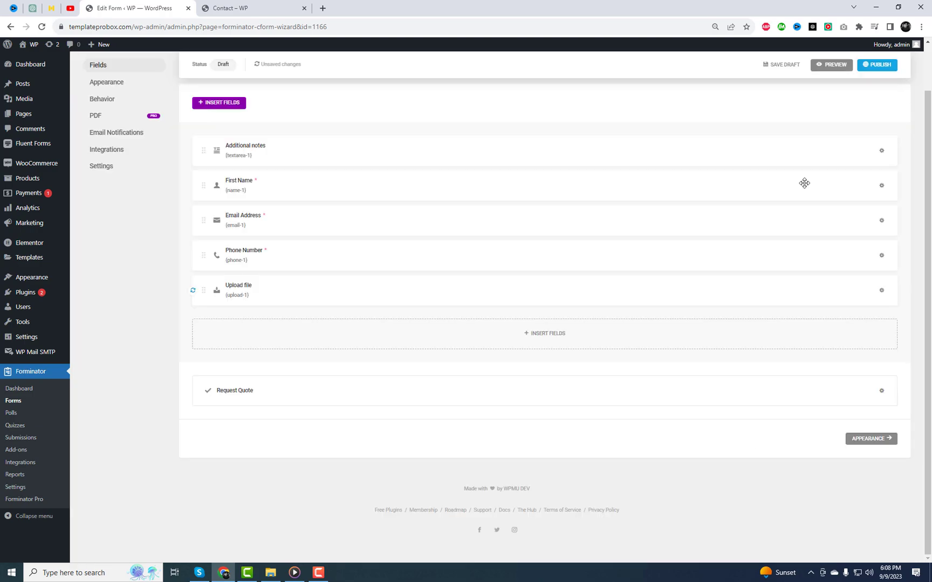
{"action": "scroll", "coordinate": [804, 183], "scroll_direction": "up", "scroll_amount": 1}
{"action": "left_click", "coordinate": [876, 109]}
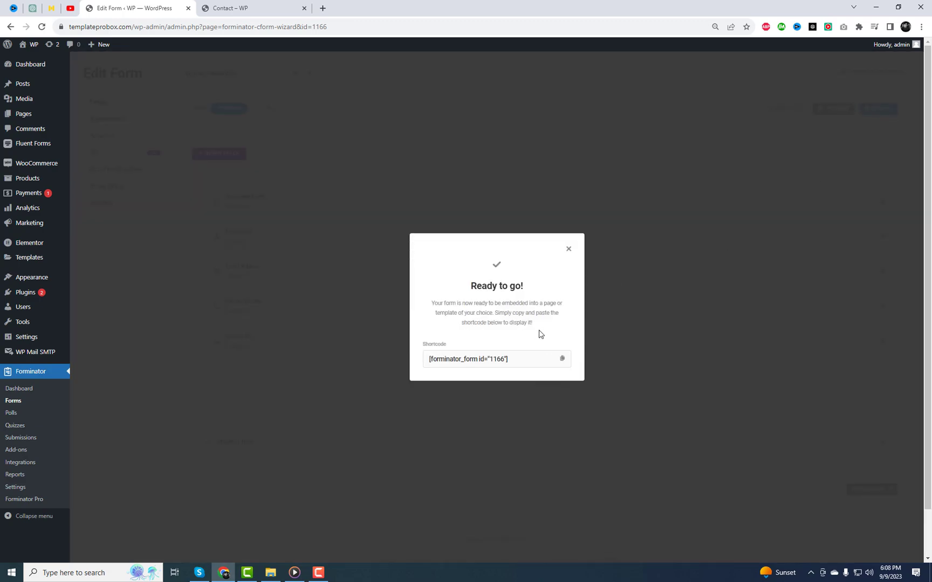
{"action": "left_click", "coordinate": [561, 359]}
Set the form's Design Style to Flat after trying Bold and Material, then update.
{"action": "left_click", "coordinate": [569, 249]}
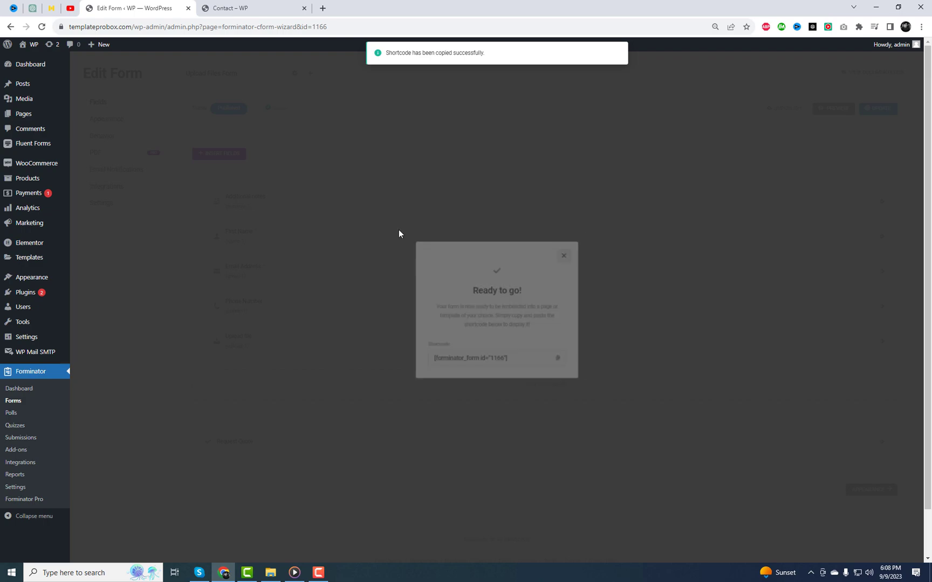
{"action": "left_click", "coordinate": [103, 120]}
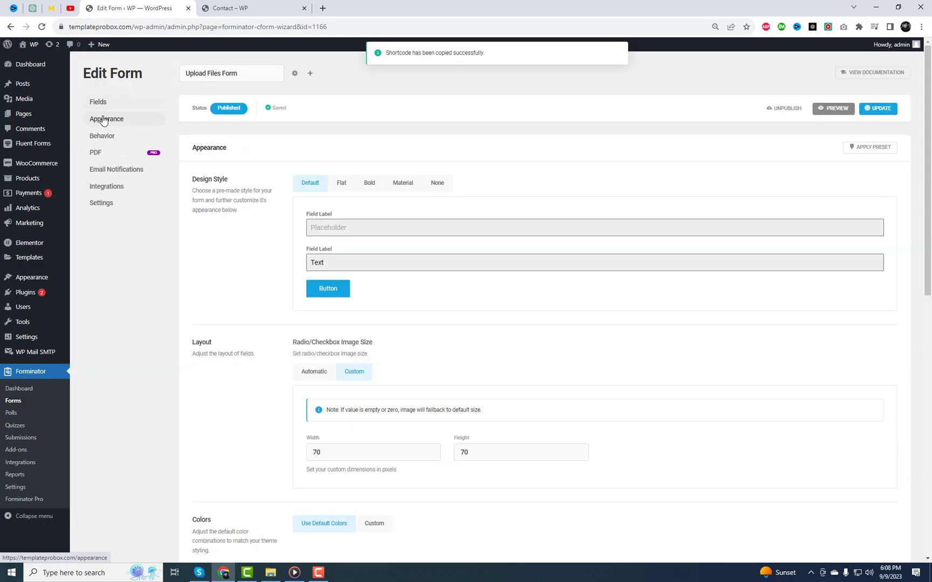
{"action": "left_click", "coordinate": [340, 183]}
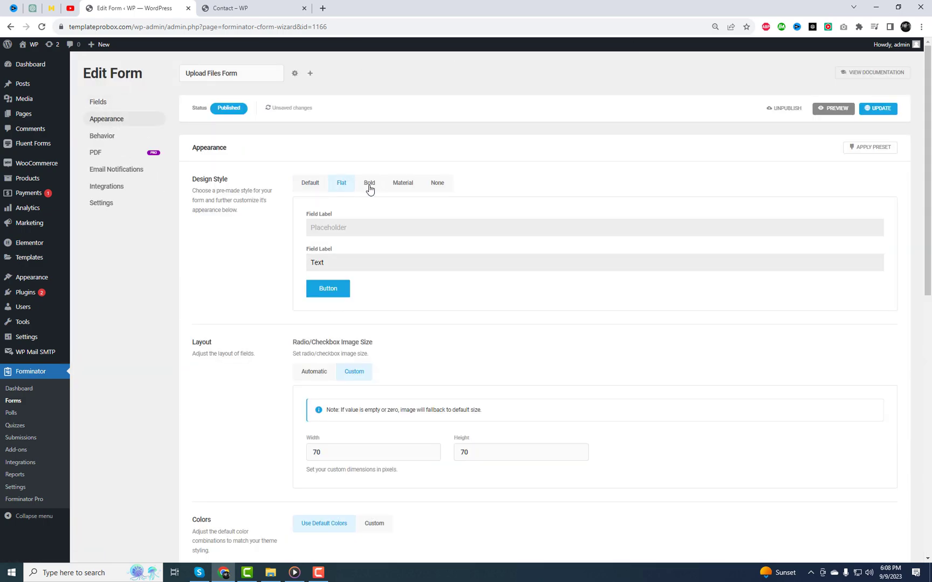
{"action": "left_click", "coordinate": [369, 189]}
{"action": "left_click", "coordinate": [397, 191]}
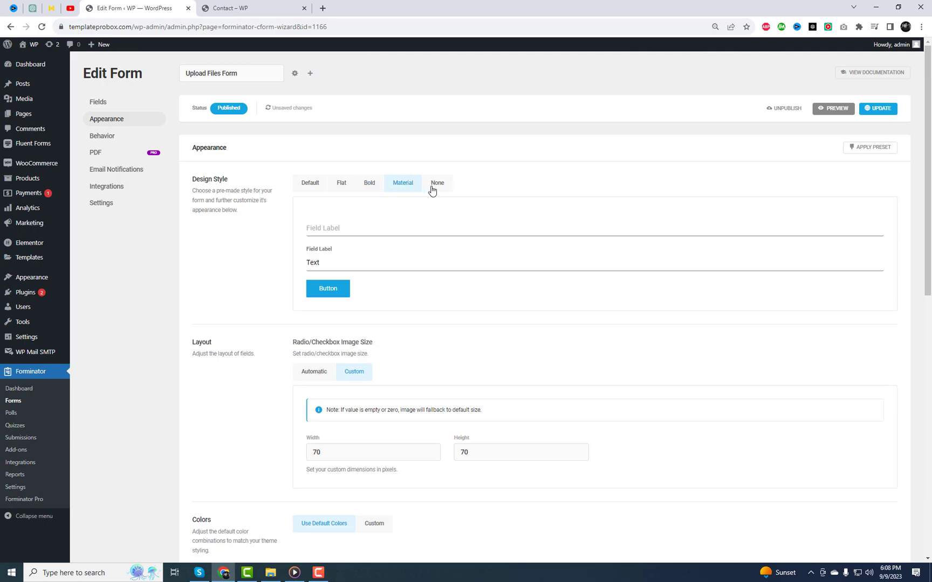
{"action": "left_click", "coordinate": [368, 185]}
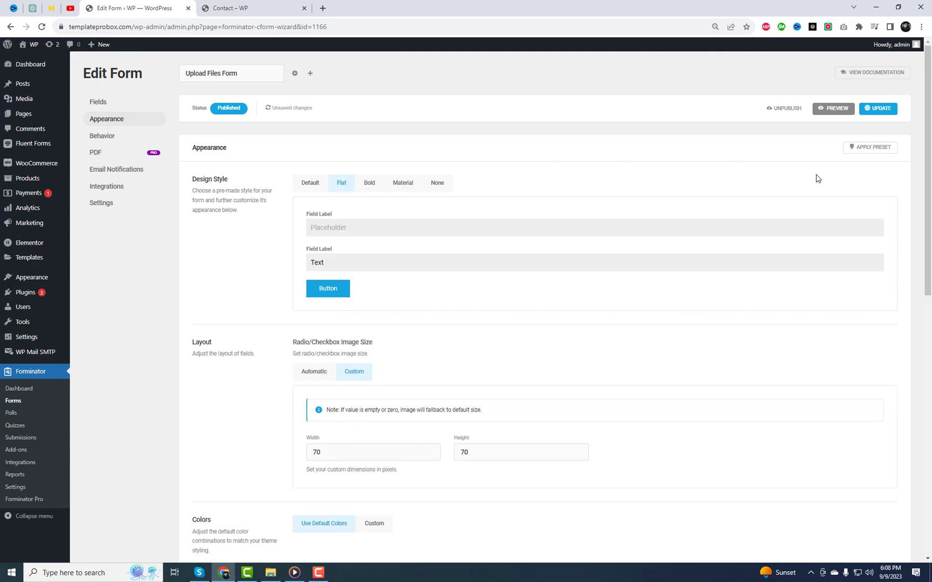
{"action": "left_click", "coordinate": [879, 109]}
Open the Contact page in Elementor in a new tab.
{"action": "left_click", "coordinate": [248, 8]}
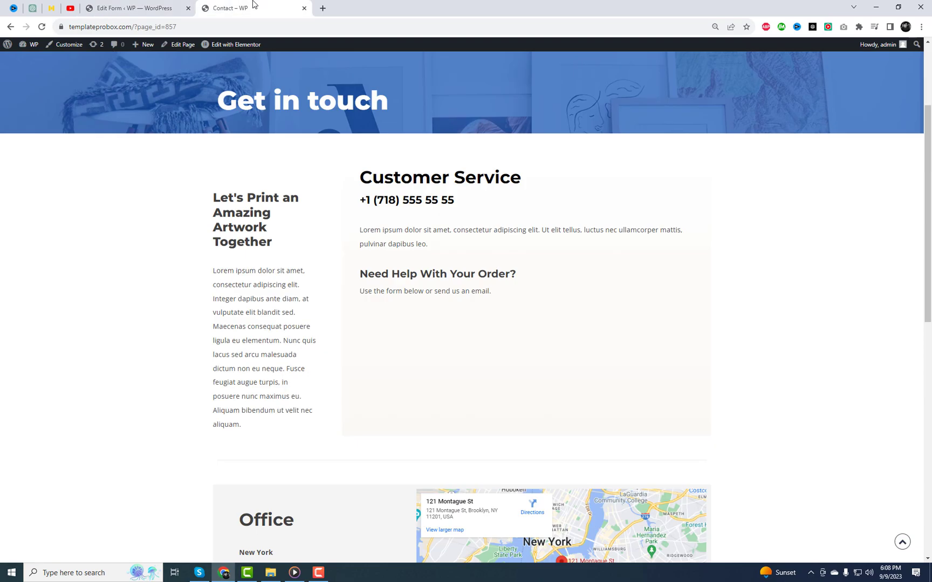
{"action": "scroll", "coordinate": [257, 55], "scroll_direction": "up", "scroll_amount": 2}
{"action": "right_click", "coordinate": [233, 42]}
{"action": "left_click", "coordinate": [255, 50]}
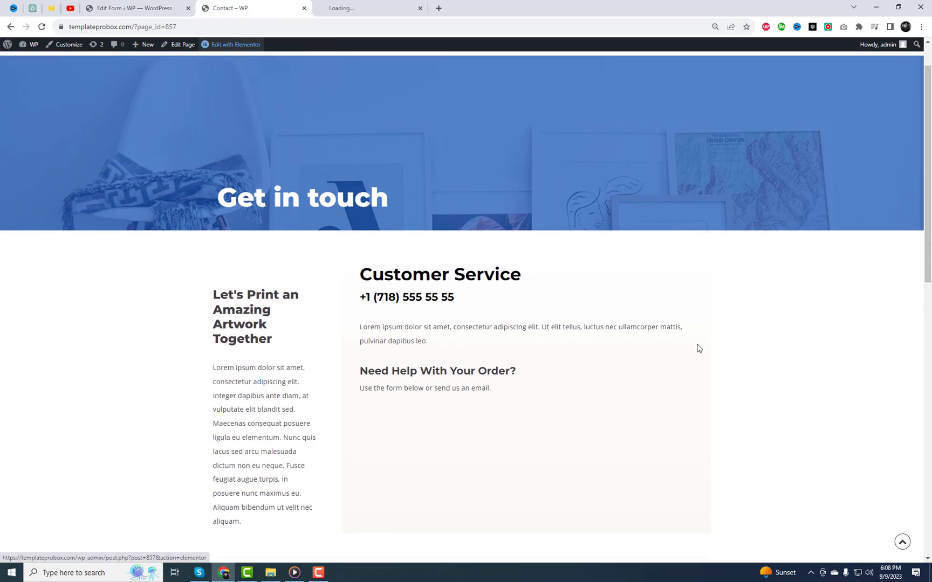
{"action": "key", "text": "ctrl+Tab"}
Place a Shortcode widget under 'Need Help With Your Order?' with the pasted form shortcode.
{"action": "left_click", "coordinate": [50, 85]}
{"action": "type", "text": "short"}
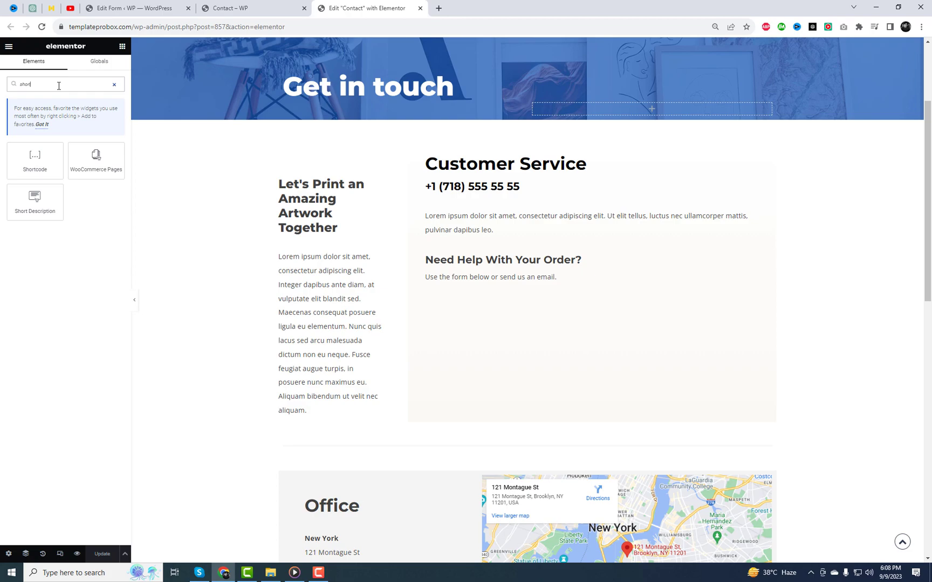
{"action": "left_click_drag", "start_coordinate": [35, 163], "coordinate": [472, 287]}
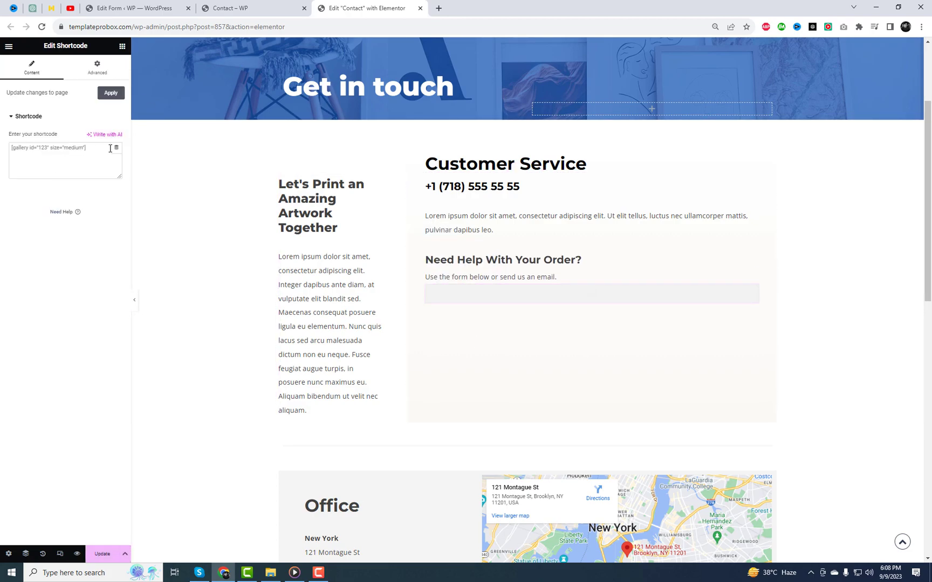
{"action": "type", "text": "[forminator_form id=\"1166\"]"}
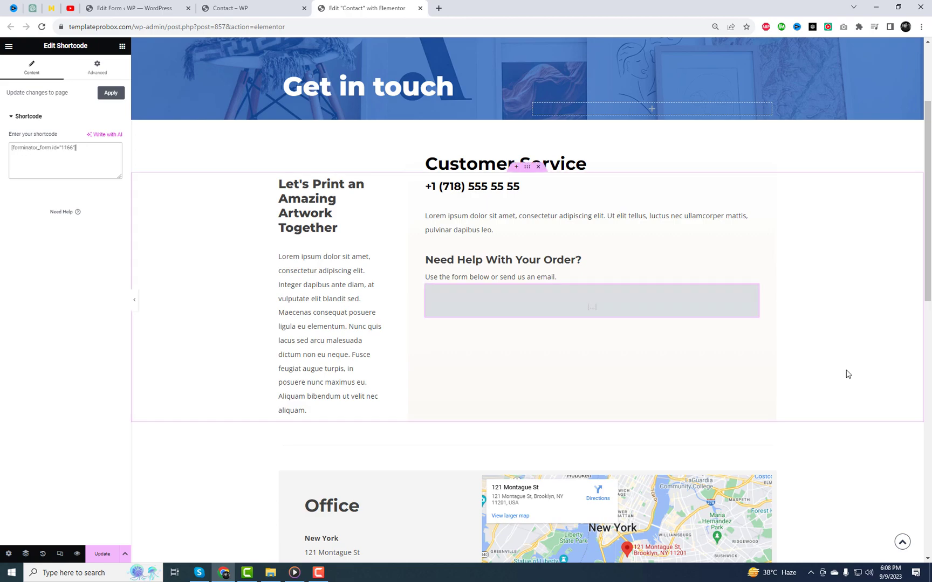
{"action": "scroll", "coordinate": [838, 385], "scroll_direction": "down", "scroll_amount": 2}
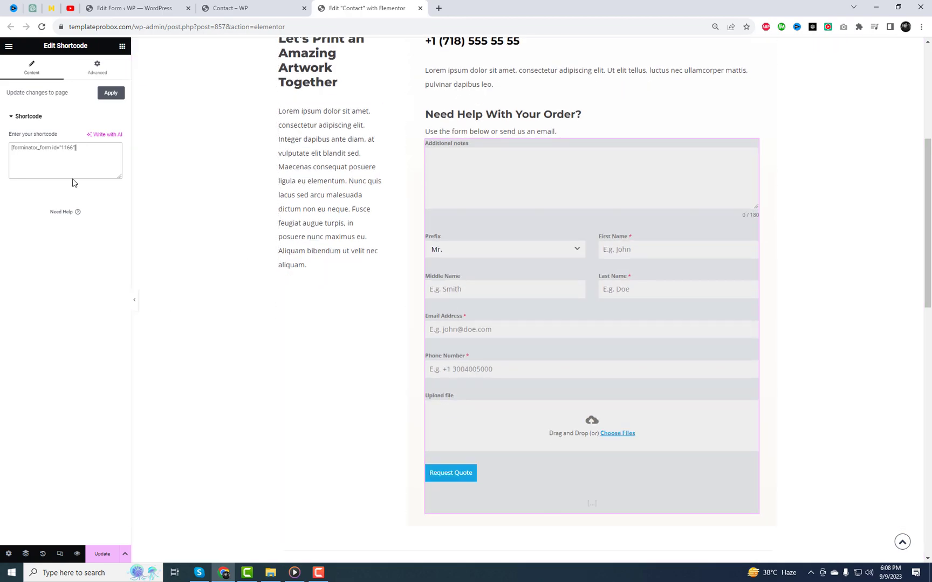
{"action": "left_click", "coordinate": [111, 93]}
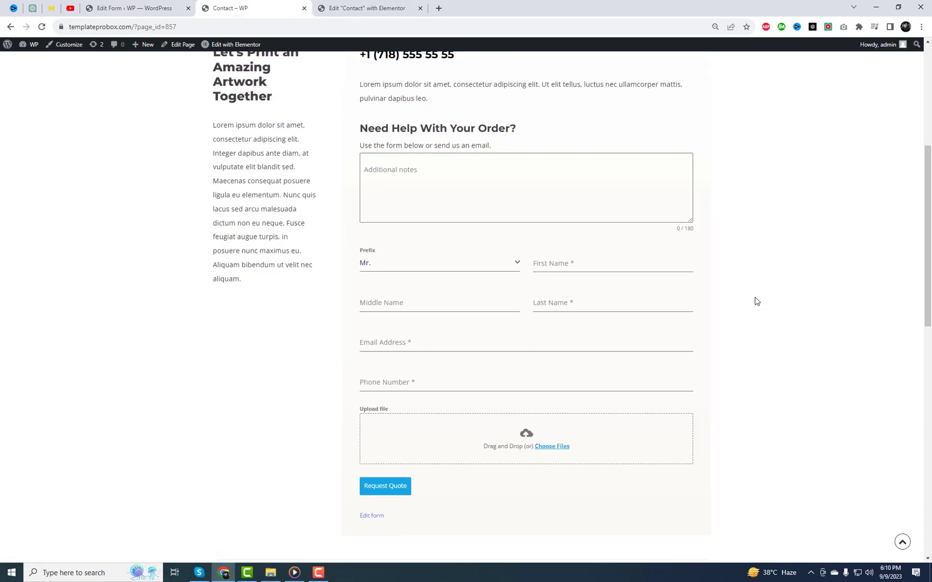
{"action": "scroll", "coordinate": [755, 301], "scroll_direction": "down", "scroll_amount": 1}
Fill the Contact form with a note, the name john Smith Doe, a saved email and a phone number.
{"action": "left_click", "coordinate": [426, 140]}
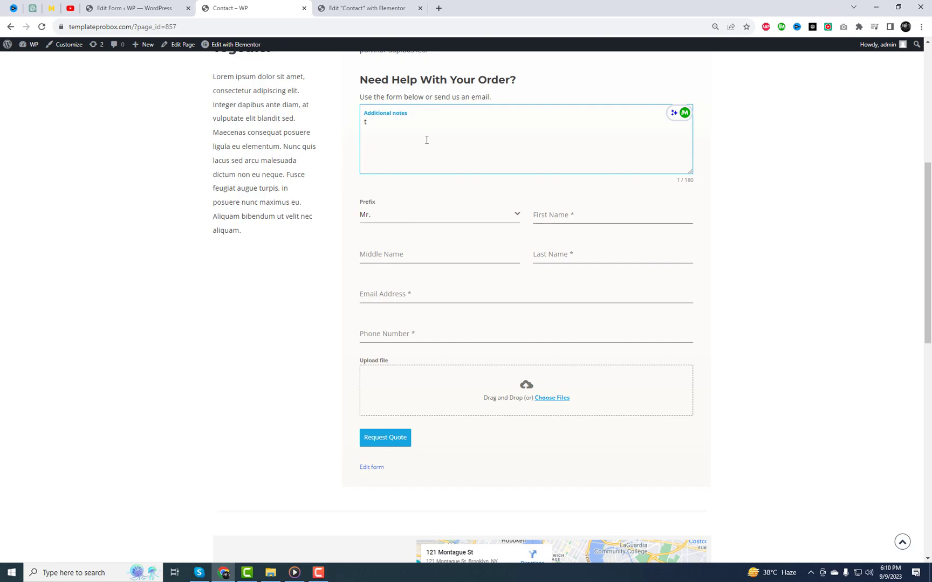
{"action": "type", "text": "dse"}
{"action": "left_click", "coordinate": [551, 215]}
{"action": "left_click", "coordinate": [597, 241]}
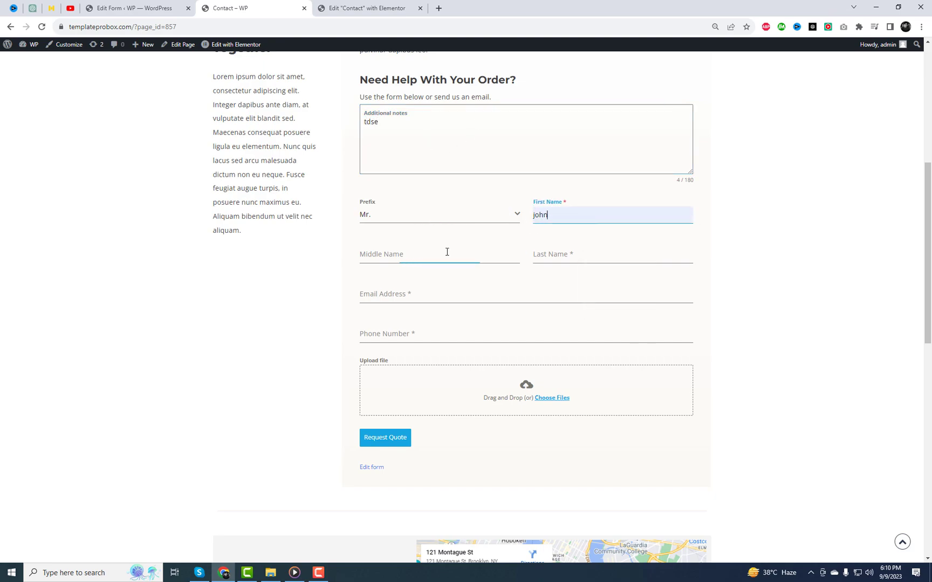
{"action": "left_click", "coordinate": [415, 277]}
{"action": "left_click", "coordinate": [549, 256]}
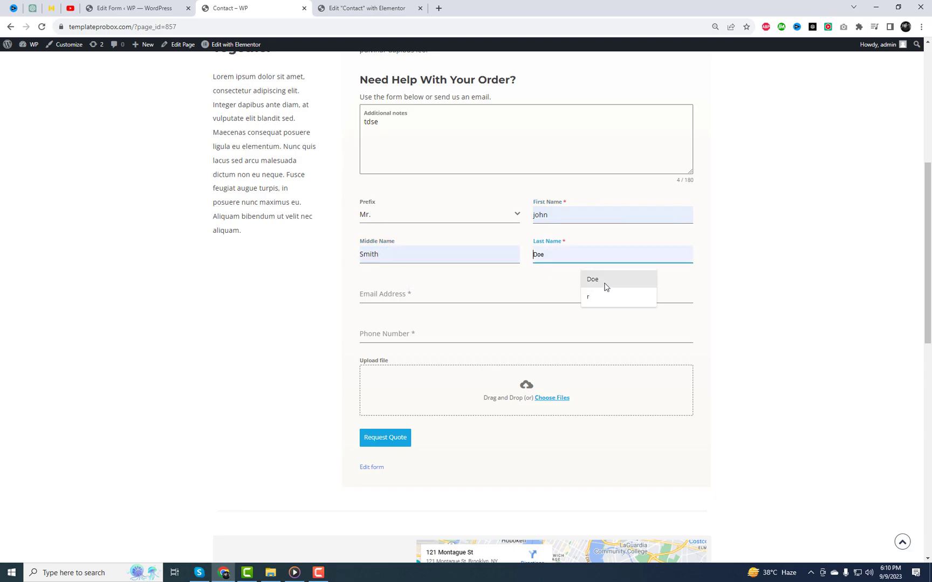
{"action": "left_click", "coordinate": [604, 283]}
{"action": "left_click", "coordinate": [477, 293]}
{"action": "left_click", "coordinate": [454, 318]}
{"action": "left_click", "coordinate": [408, 335]}
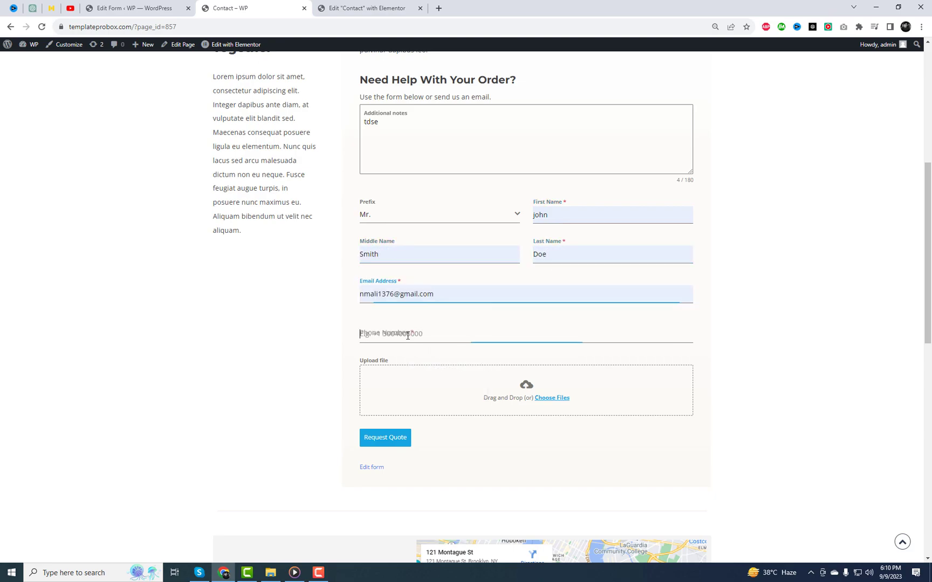
{"action": "type", "text": "526+6989+64"}
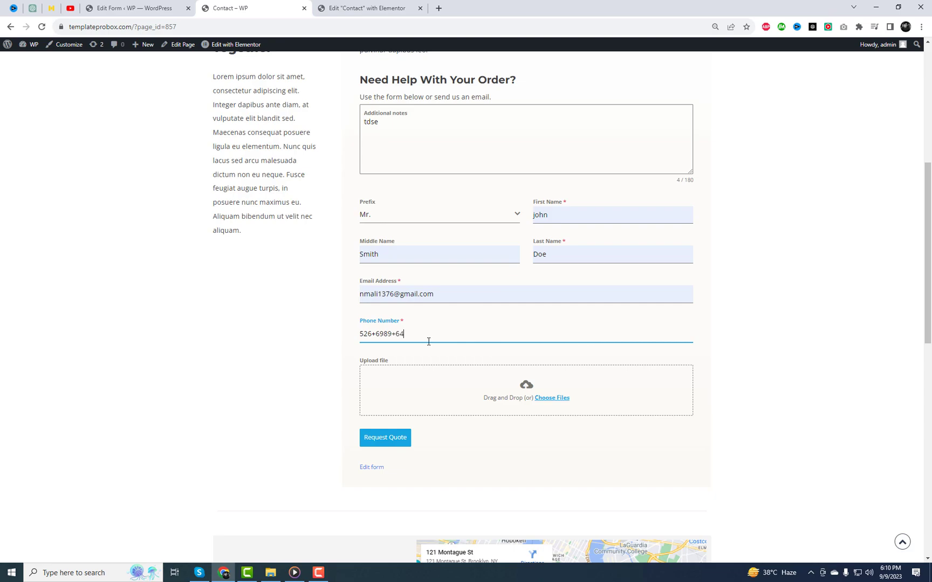
Attach the PngItem_42400 - Copy and PngItem_42400.png images to the form.
{"action": "left_click", "coordinate": [563, 397]}
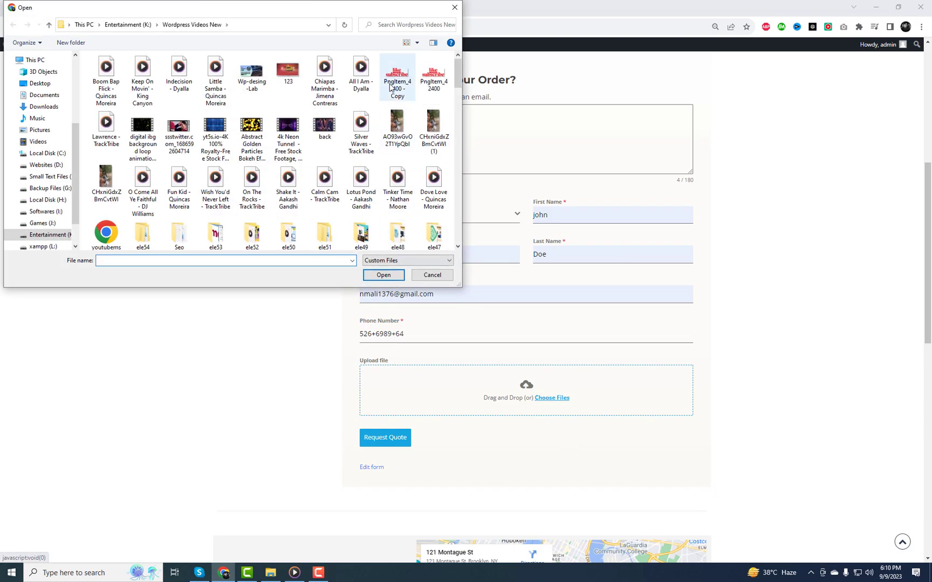
{"action": "left_click", "coordinate": [397, 79]}
{"action": "left_click", "coordinate": [384, 275]}
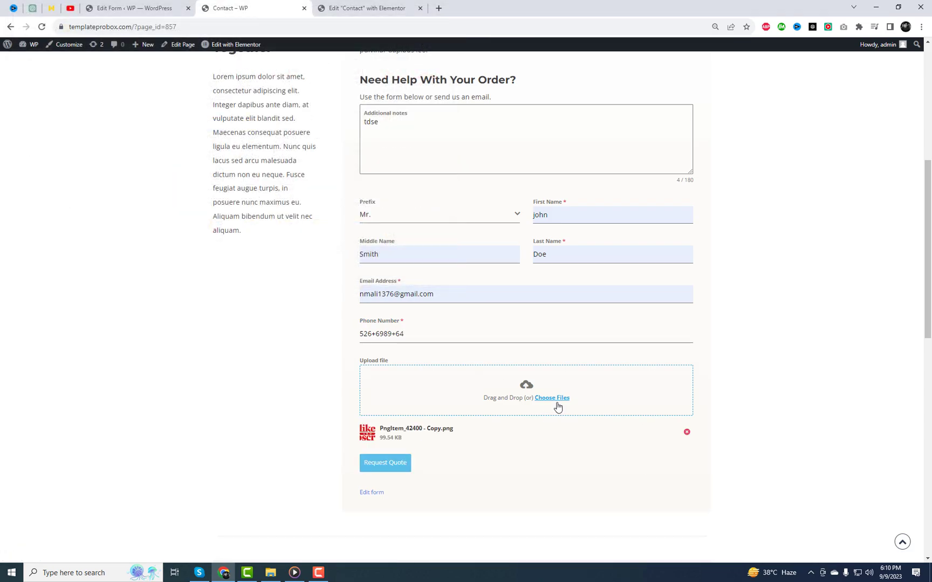
{"action": "left_click", "coordinate": [557, 402]}
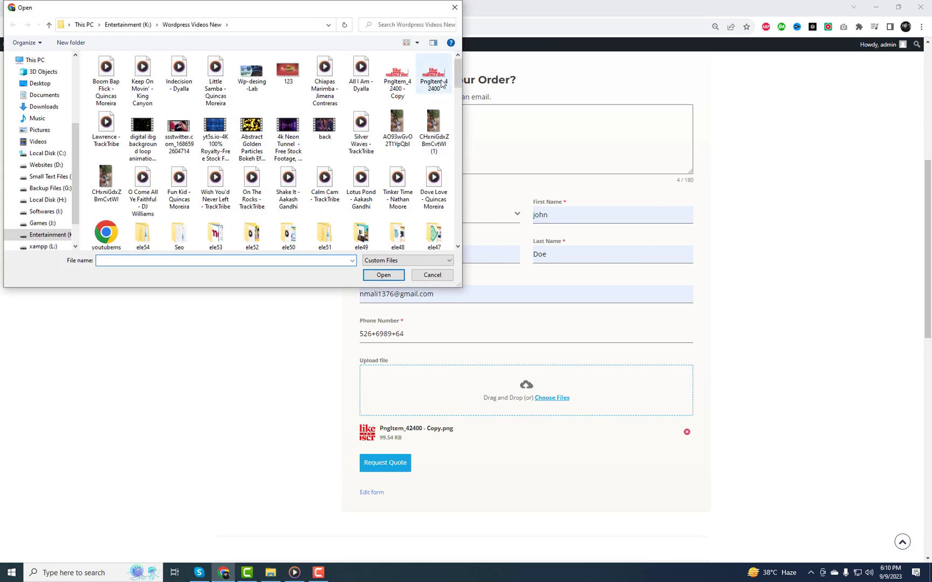
{"action": "left_click", "coordinate": [433, 76]}
{"action": "left_click", "coordinate": [384, 275]}
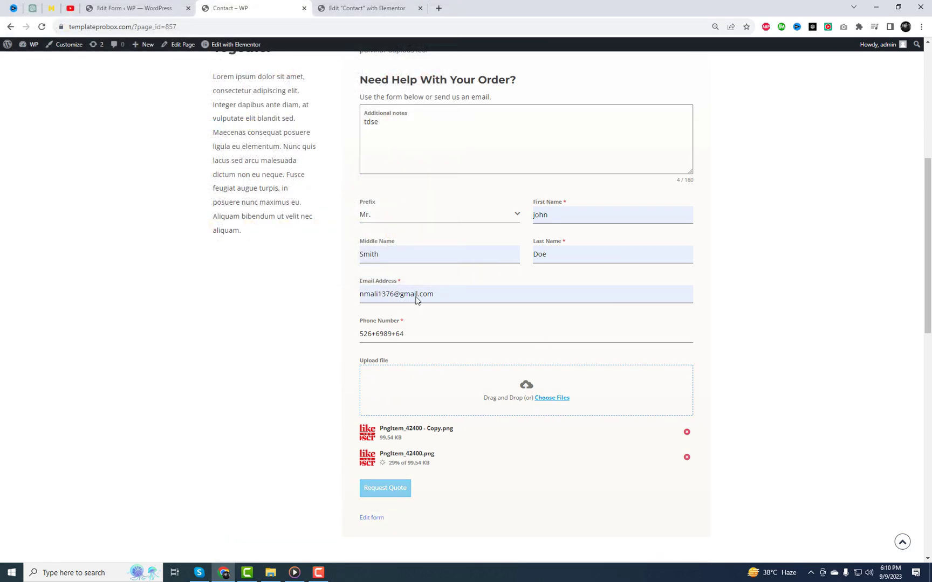
Attach Wp-desing-Lab.jpg as the third file instead of the back video.
{"action": "left_click", "coordinate": [564, 400]}
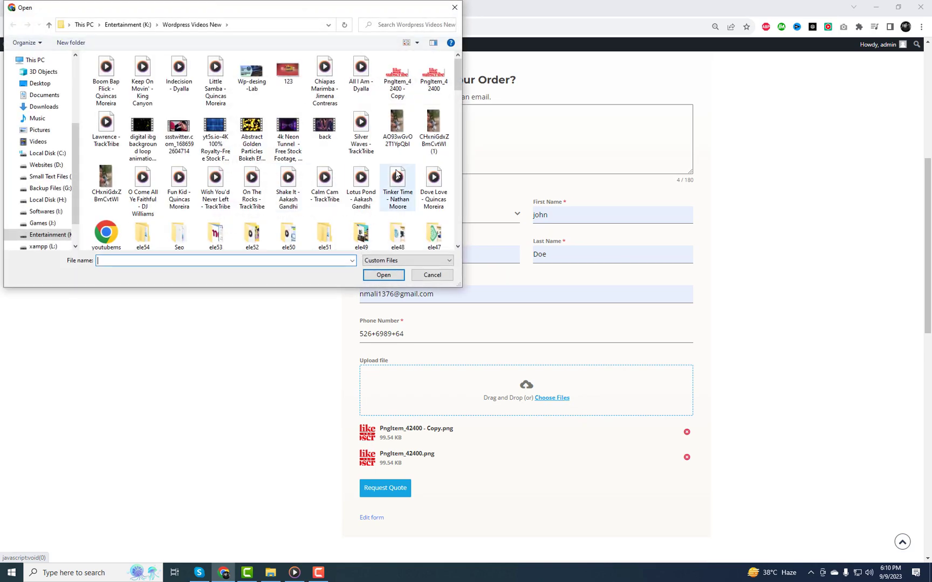
{"action": "scroll", "coordinate": [399, 175], "scroll_direction": "down", "scroll_amount": 5}
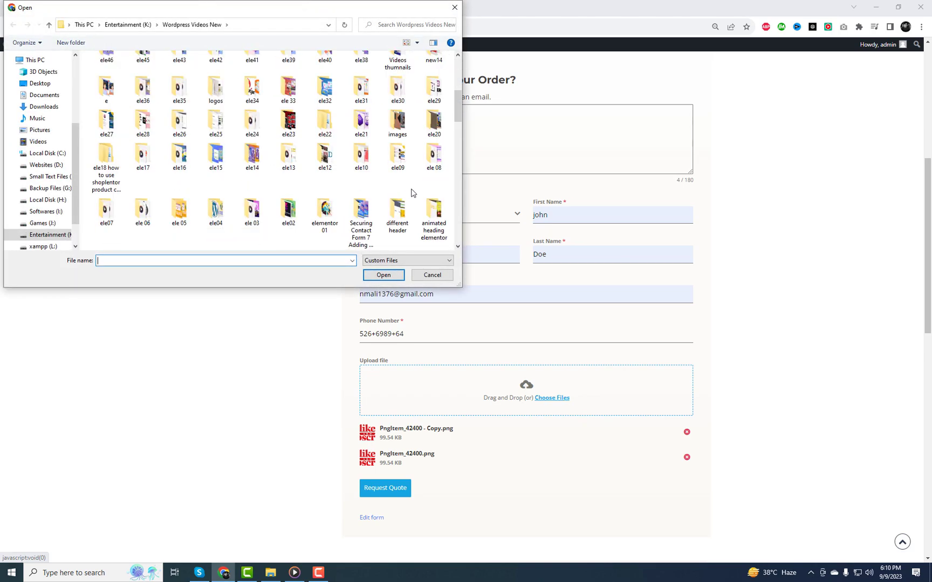
{"action": "scroll", "coordinate": [412, 192], "scroll_direction": "down", "scroll_amount": 3}
{"action": "scroll", "coordinate": [411, 192], "scroll_direction": "up", "scroll_amount": 3}
{"action": "scroll", "coordinate": [412, 192], "scroll_direction": "up", "scroll_amount": 5}
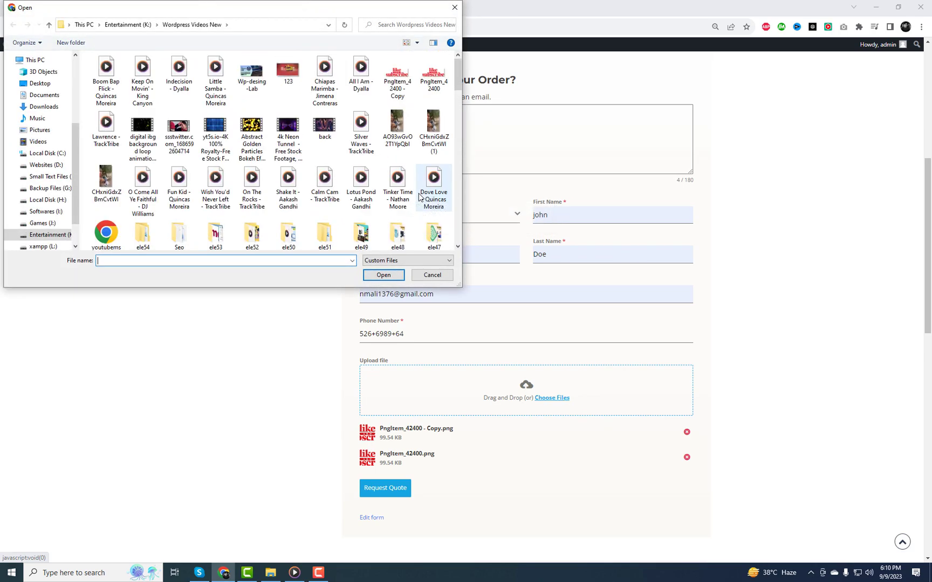
{"action": "left_click", "coordinate": [326, 130]}
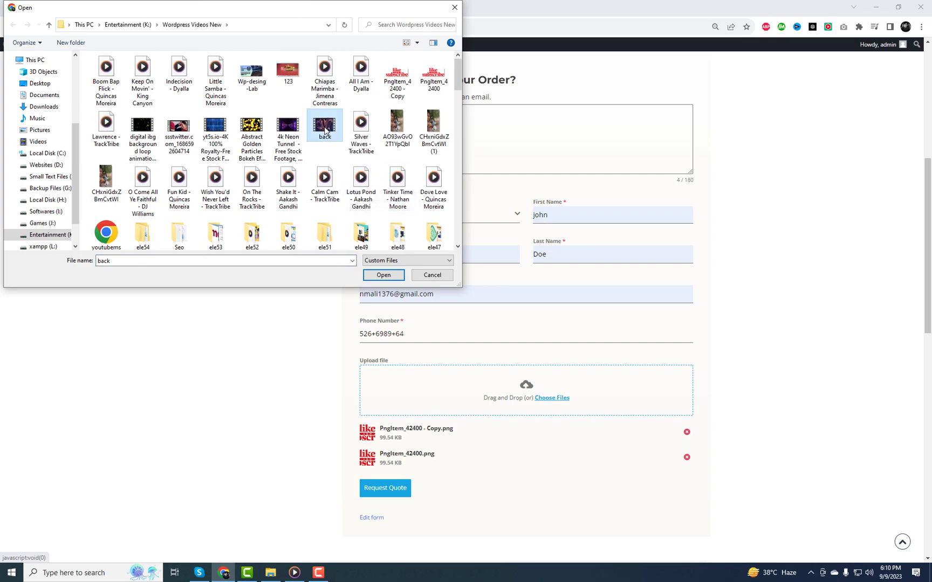
{"action": "left_click", "coordinate": [251, 73]}
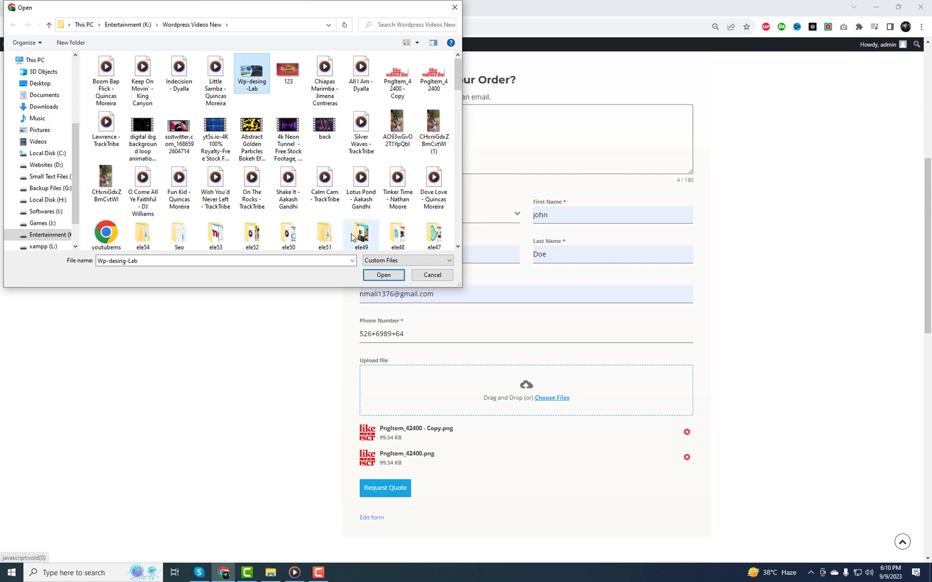
{"action": "left_click", "coordinate": [384, 275]}
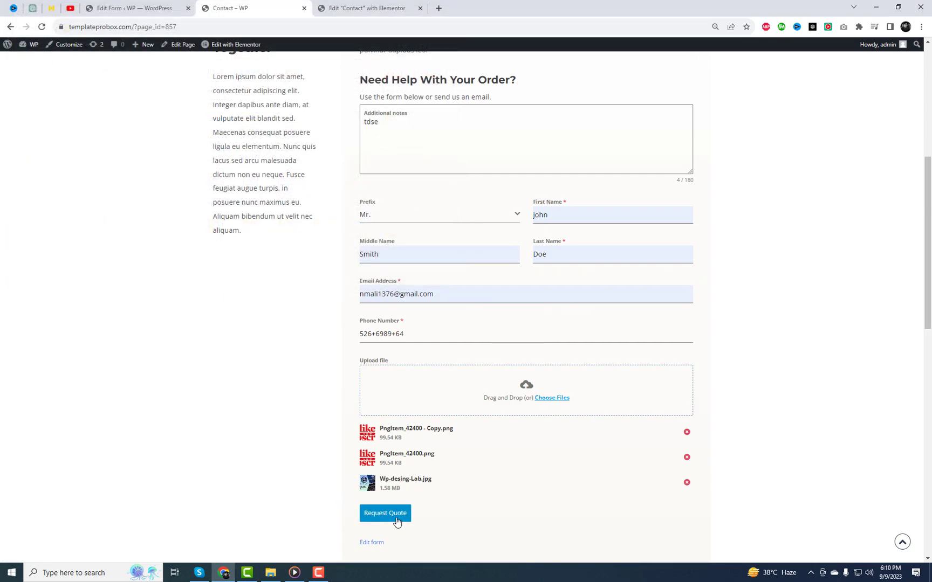
Submit the quote request, then preview the PngItem_42400 and Wp-desing-Lab attachments in Gmail.
{"action": "left_click", "coordinate": [397, 522]}
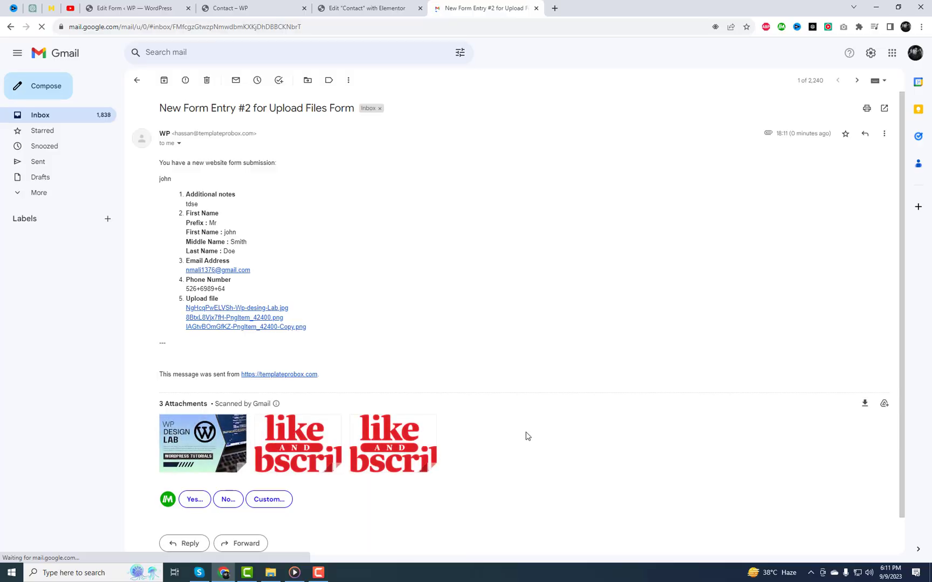
{"action": "left_click", "coordinate": [294, 441]}
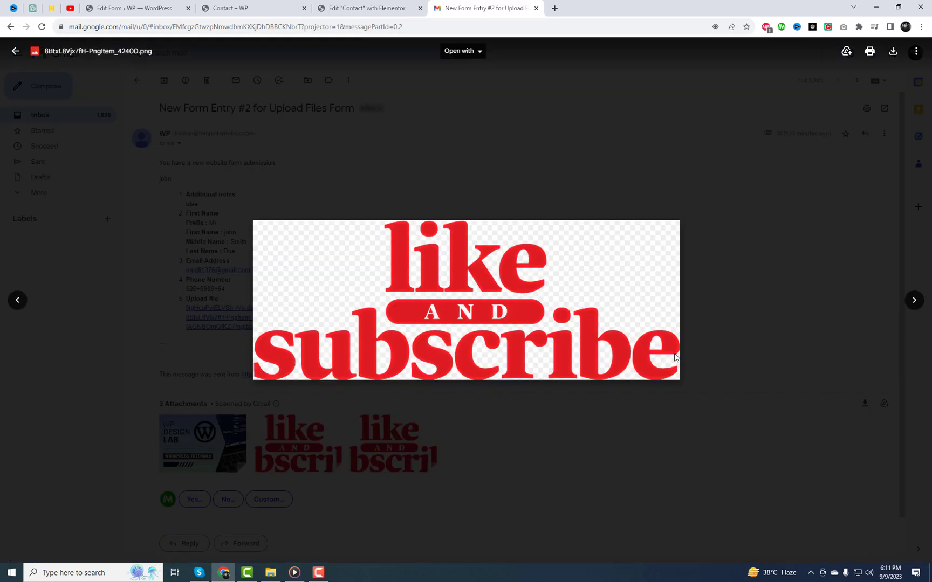
{"action": "left_click", "coordinate": [746, 355]}
{"action": "left_click", "coordinate": [410, 435]}
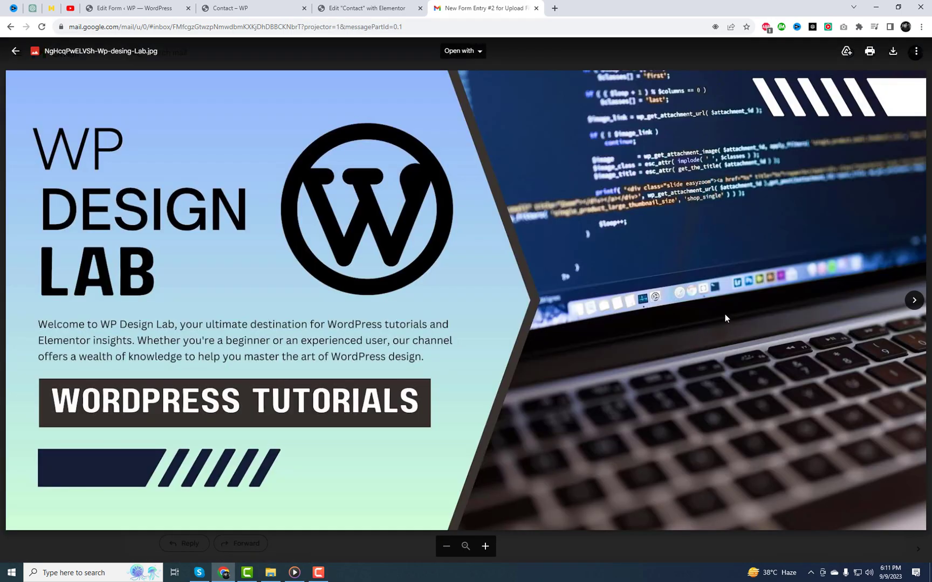
{"action": "key", "text": "Escape"}
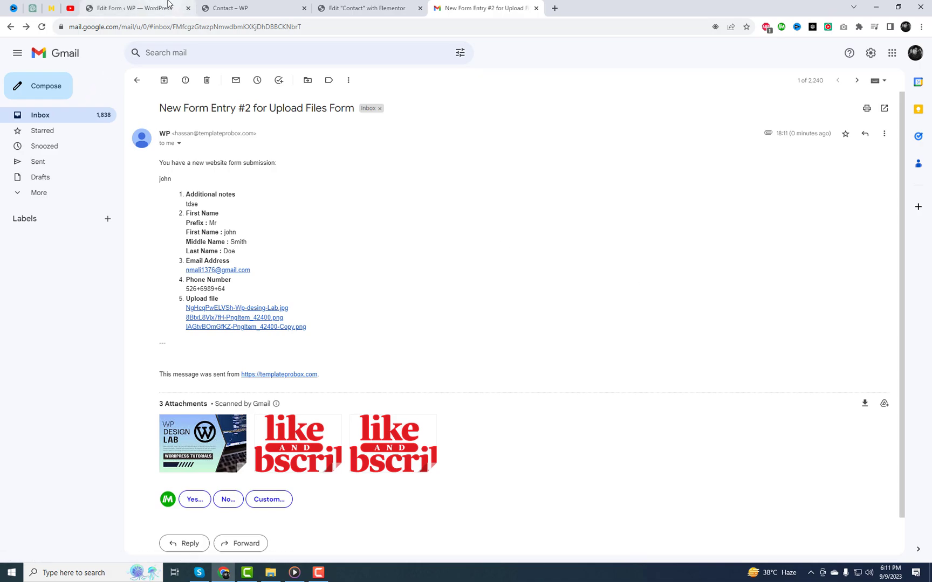
View the Media Library in a new tab to find the three uploaded images, then return to Contact.
{"action": "left_click", "coordinate": [140, 9]}
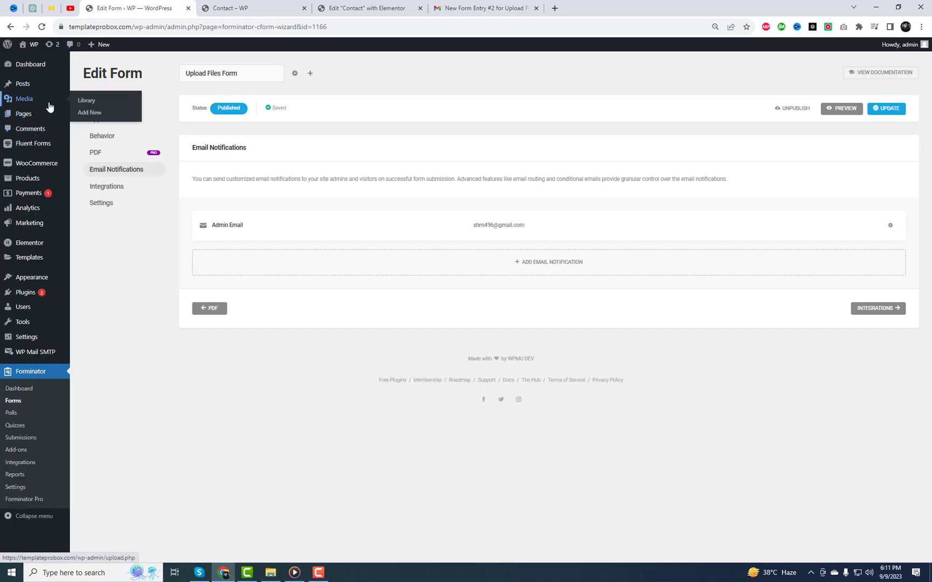
{"action": "right_click", "coordinate": [87, 102]}
{"action": "left_click", "coordinate": [114, 111]}
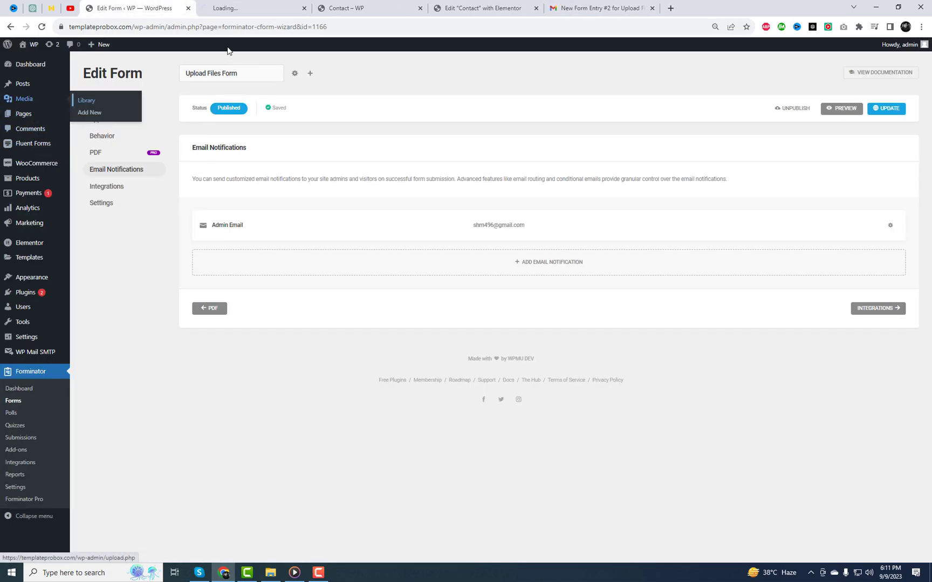
{"action": "left_click", "coordinate": [248, 6]}
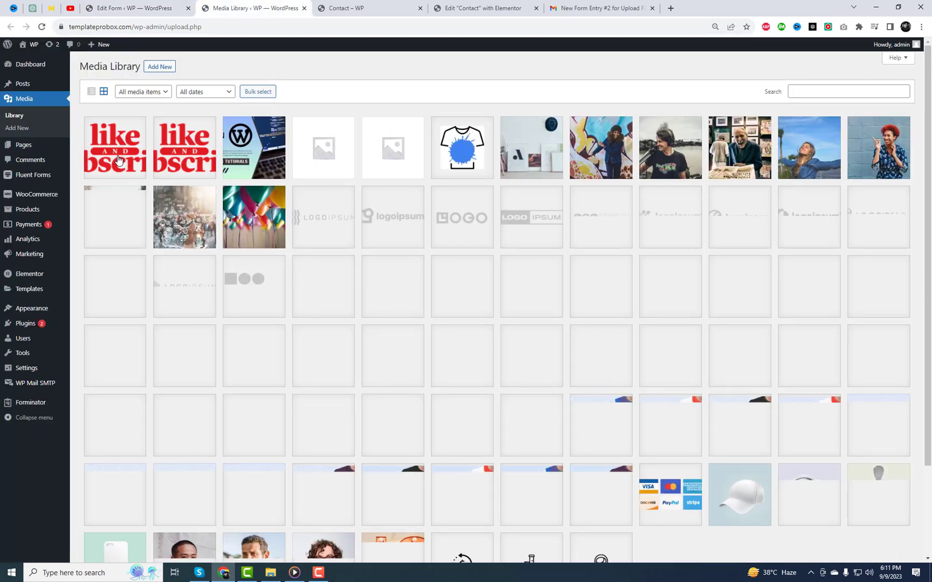
{"action": "key", "text": "ctrl+Tab"}
Reload the Contact page to show the revised, empty upload form.
{"action": "right_click", "coordinate": [586, 175]}
{"action": "left_click", "coordinate": [618, 205]}
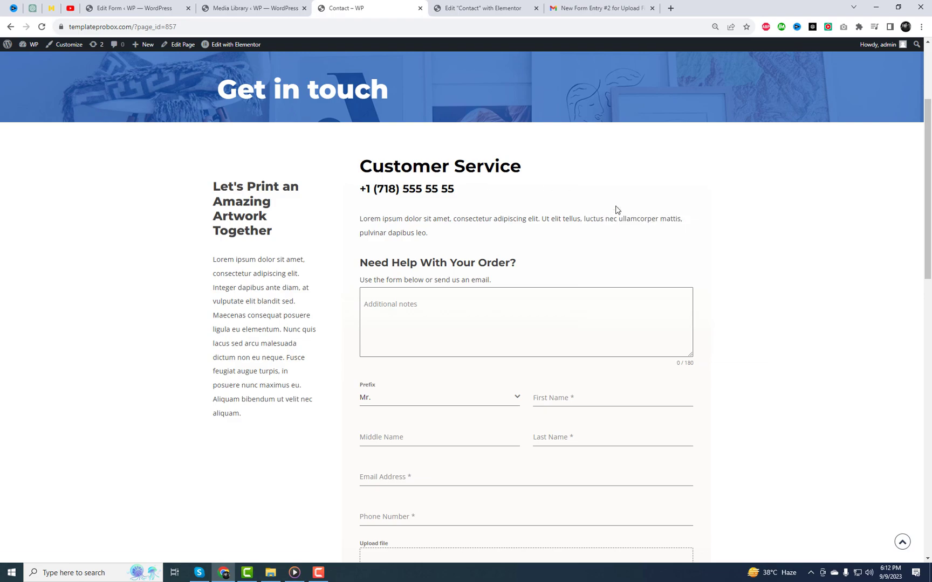